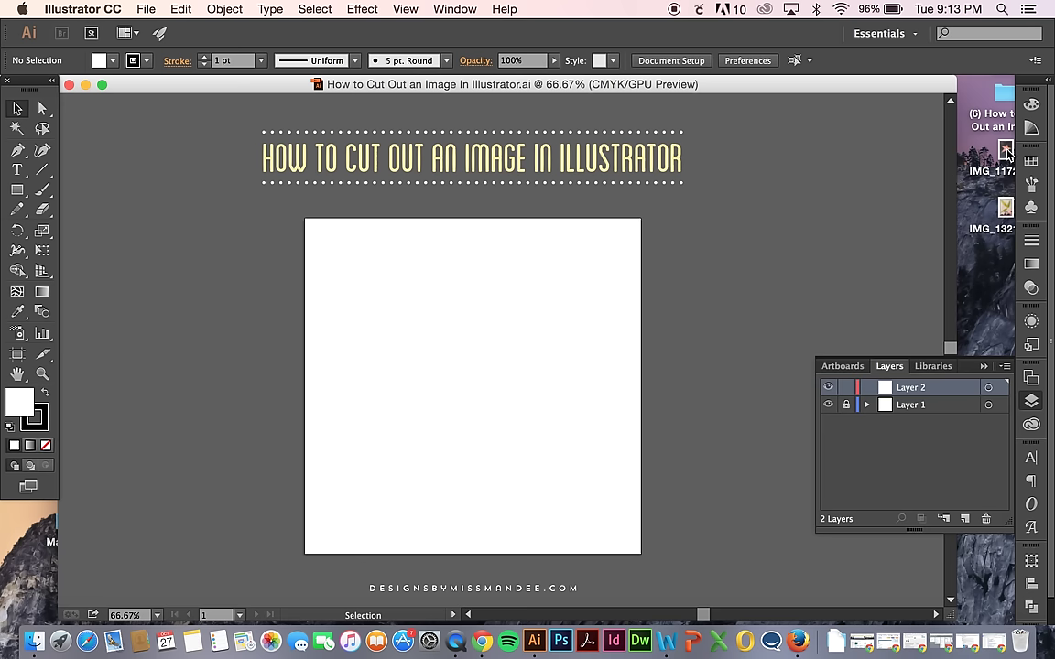
Step: Place IMG_1172.JPG on the artboard and shrink it toward its centre
drag(1008, 153, 463, 370)
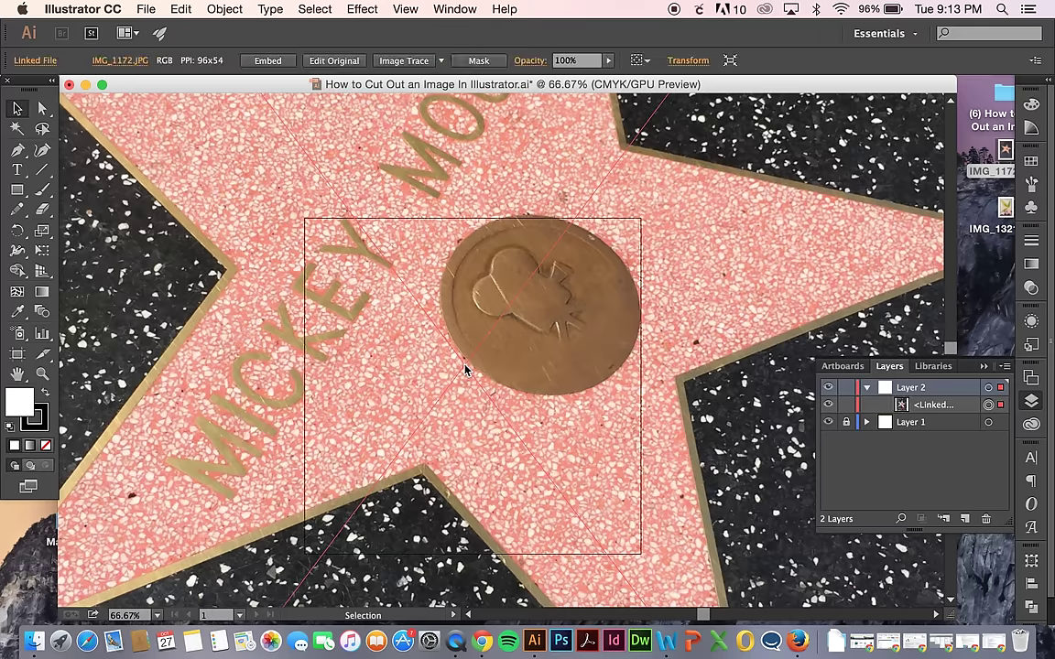
key(super+minus)
key(super+minus)
key(super+minus)
key(super+minus)
key(super+minus)
key(super+minus)
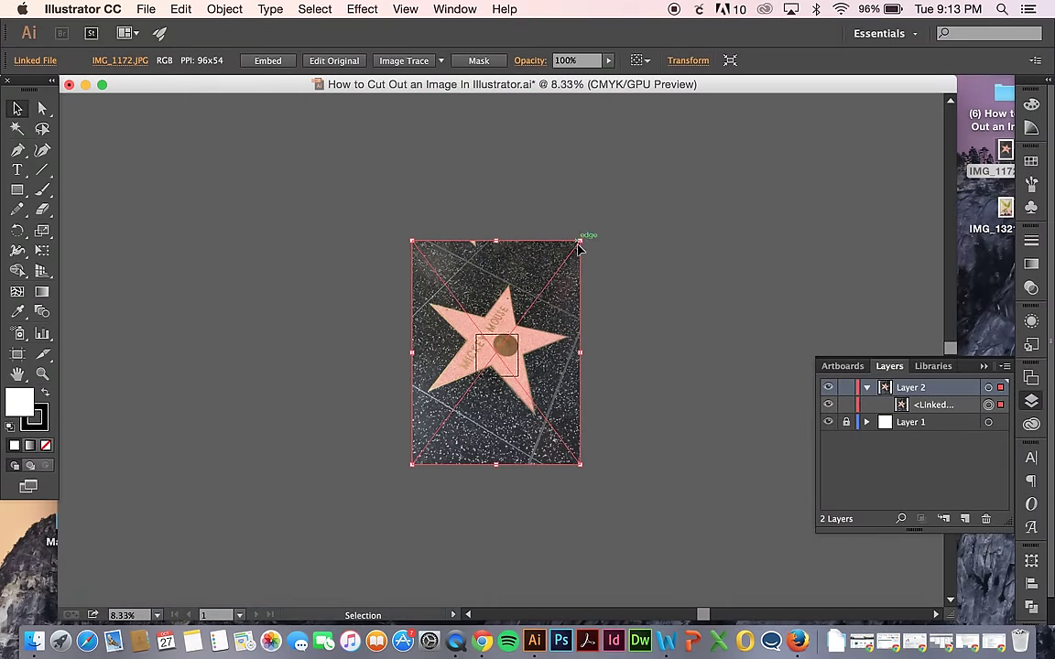
drag(579, 242, 503, 316)
key(super+plus)
key(super+plus)
key(super+plus)
key(super+plus)
key(super+plus)
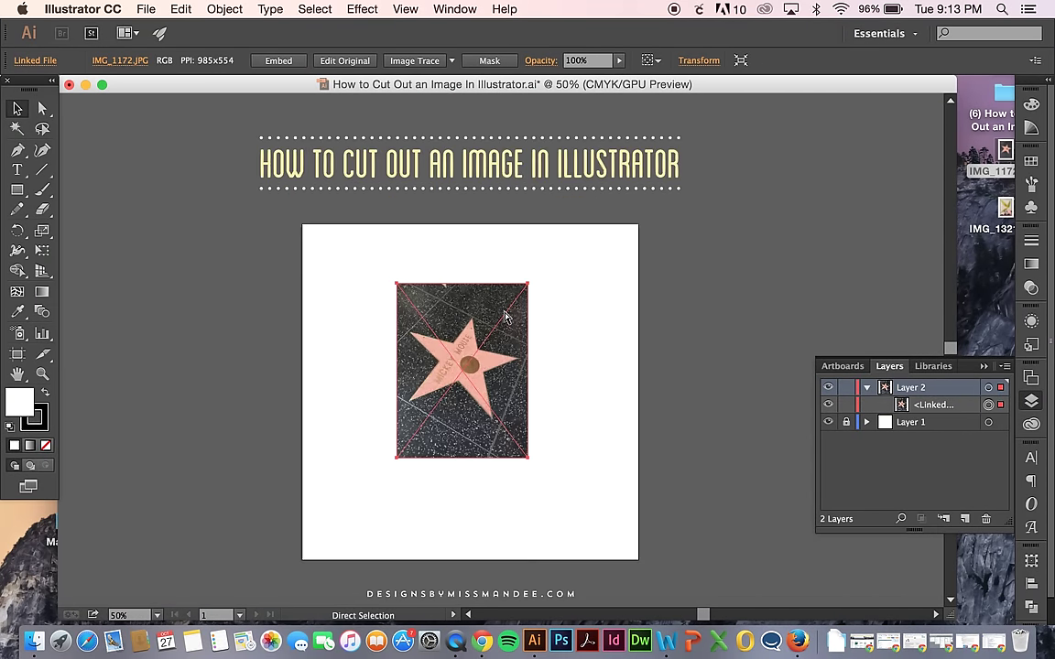
key(super+plus)
key(super+plus)
key(super+plus)
scroll(504, 316, down, 2)
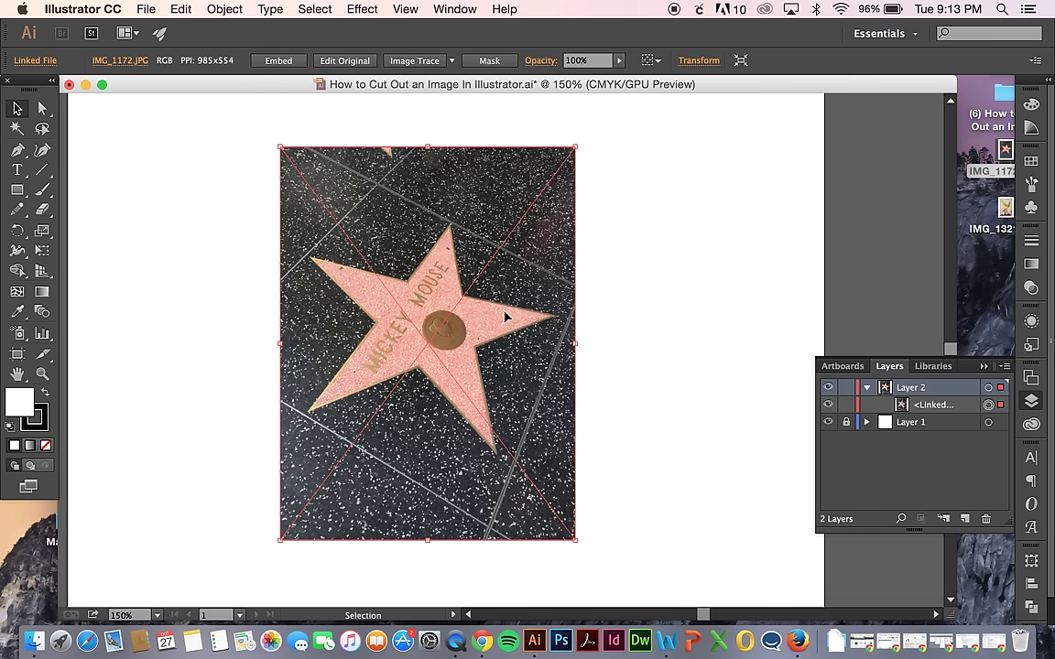
Step: Embed the star photo, enlarge it around its centre, and deselect it
click(279, 61)
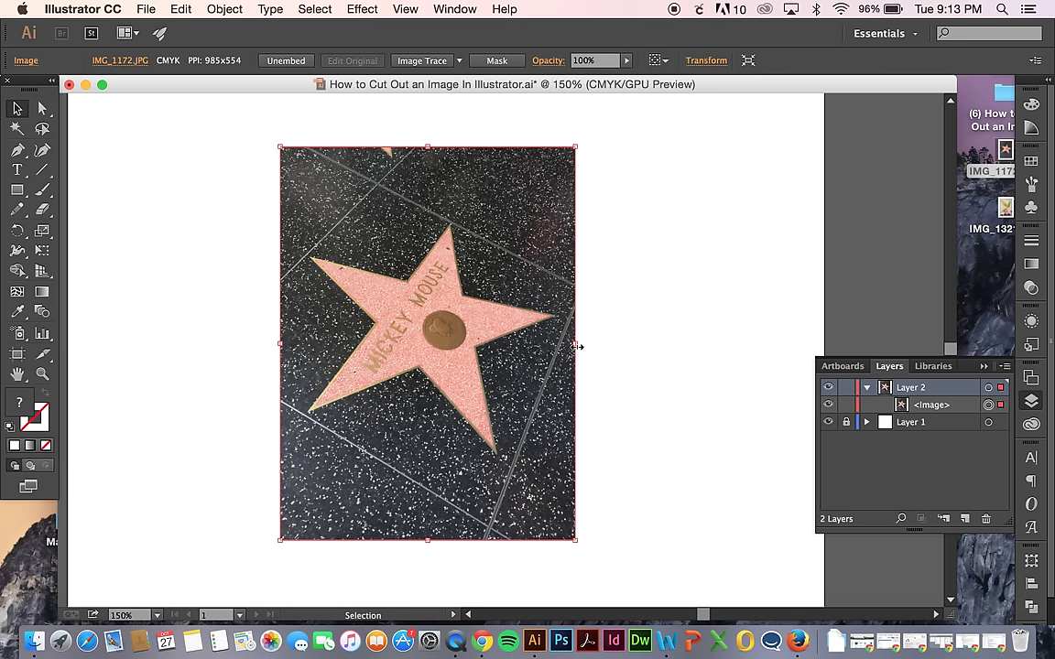
drag(577, 346, 608, 346)
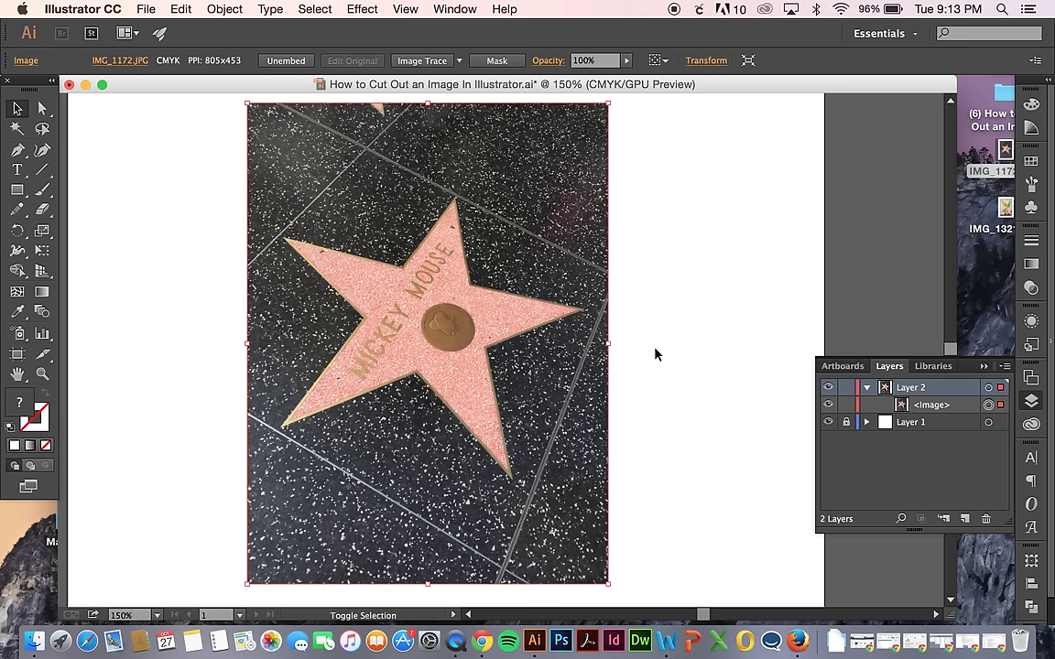
click(669, 359)
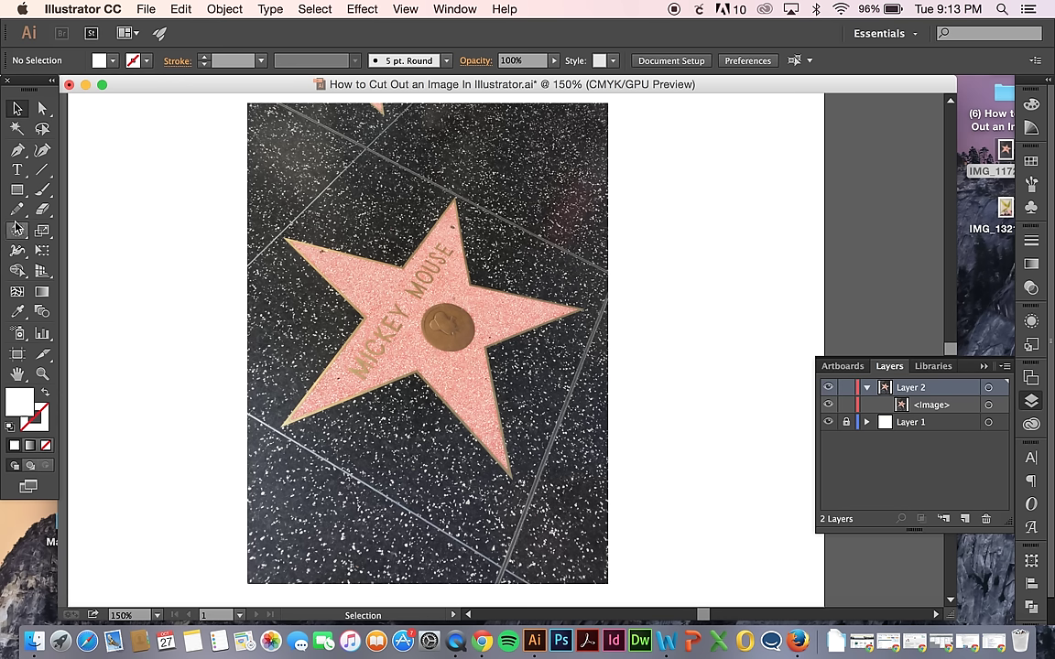
Step: Draw a white square over the star's centre, try a clipping mask with the photo, then undo it
click(15, 191)
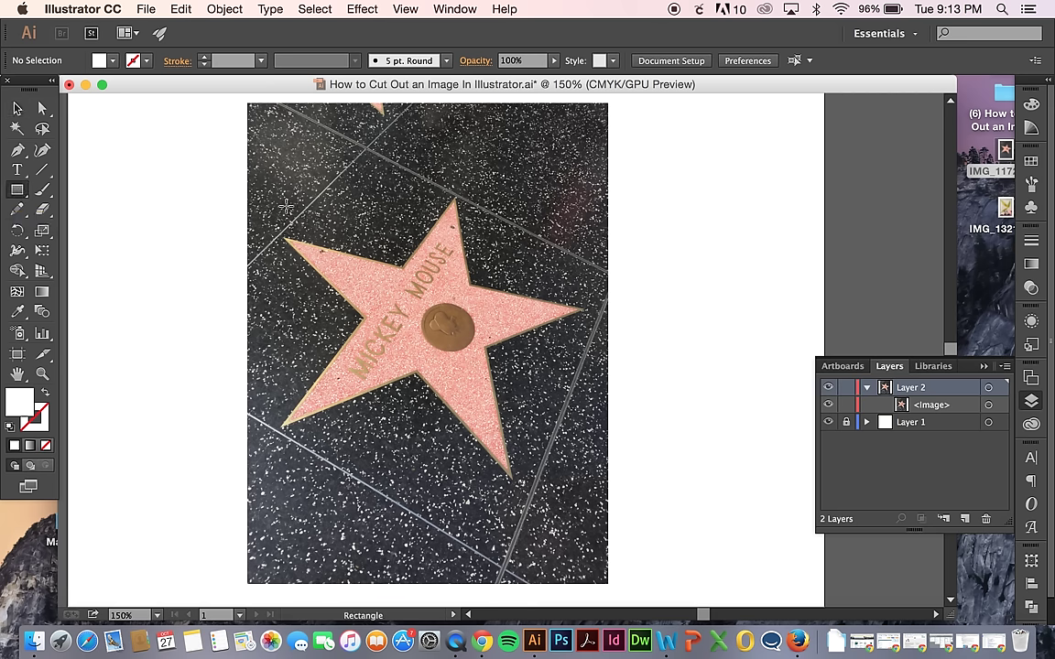
mouse_move(286, 207)
mouse_down()
mouse_move(431, 365)
mouse_move(575, 495)
mouse_up()
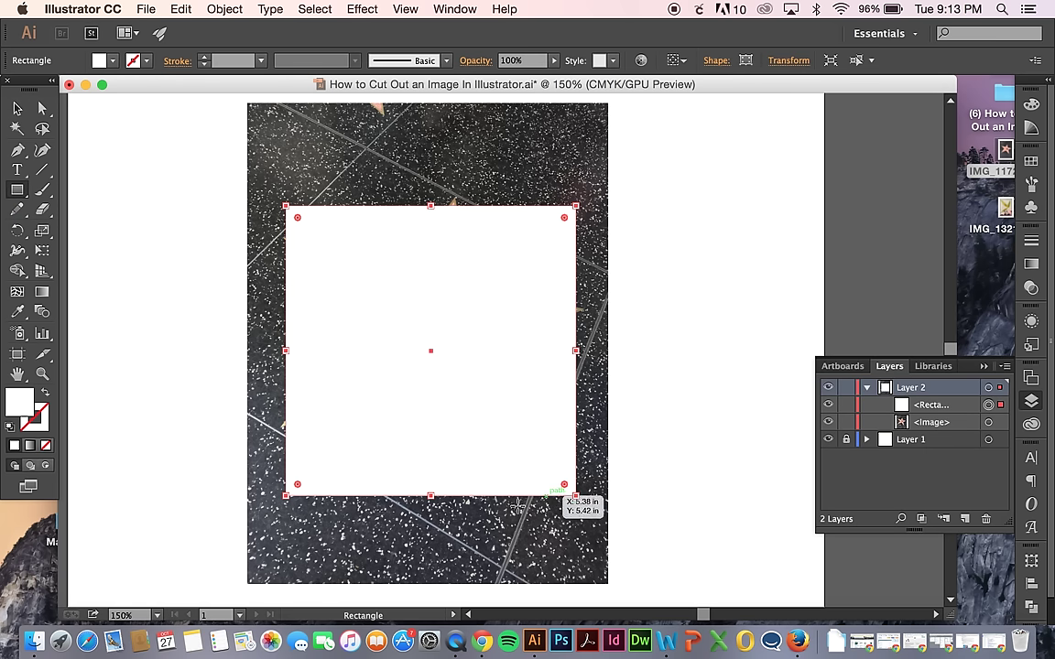
click(16, 108)
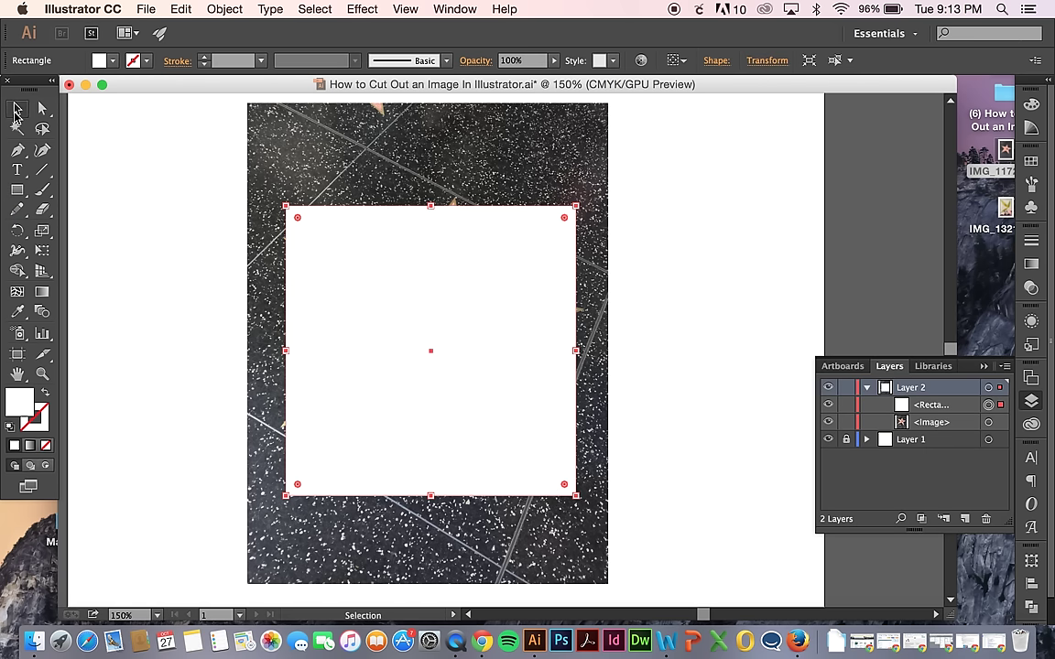
shift+click(485, 172)
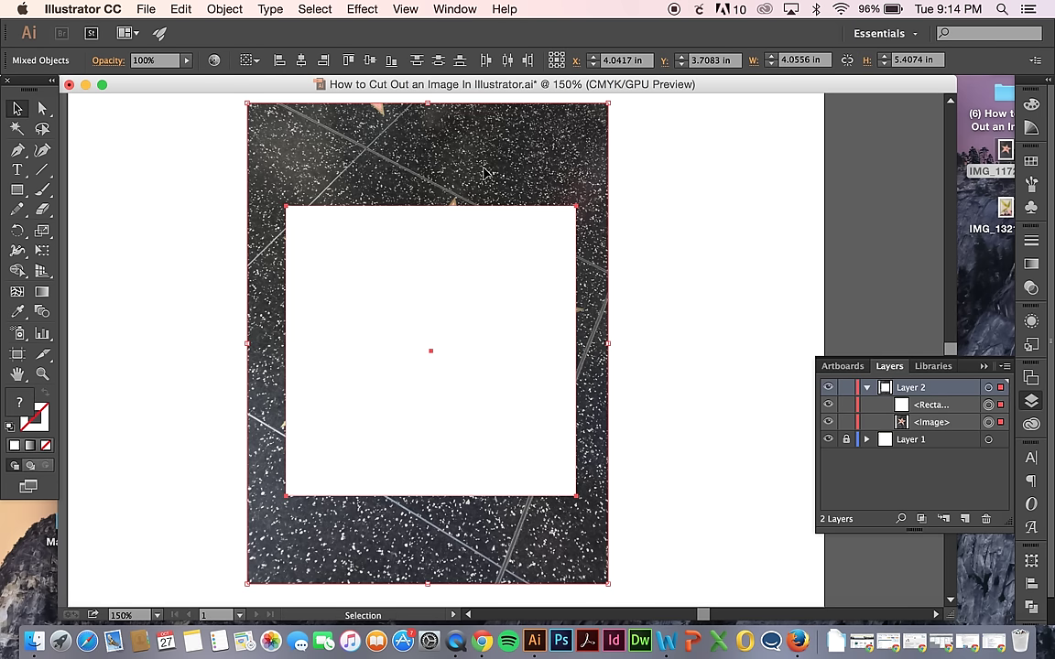
click(227, 13)
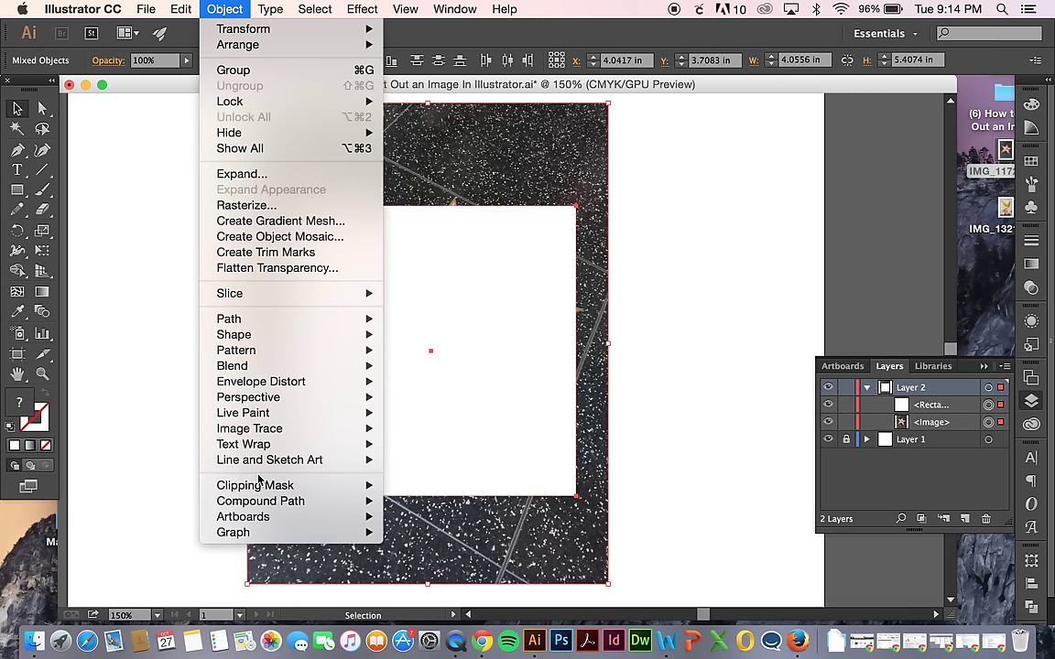
mouse_move(256, 490)
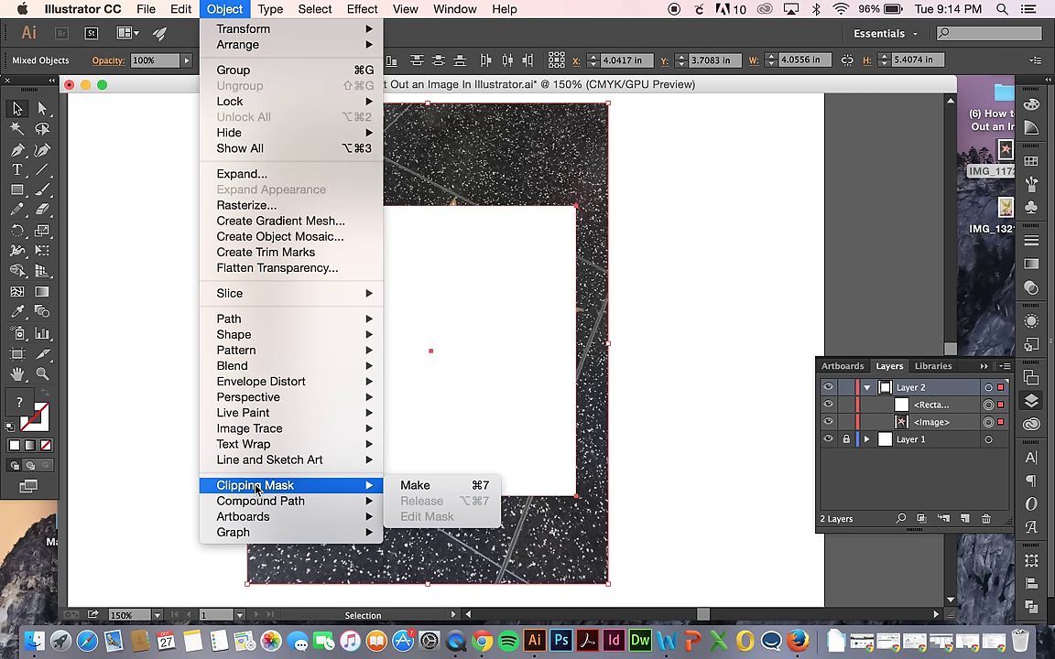
click(434, 493)
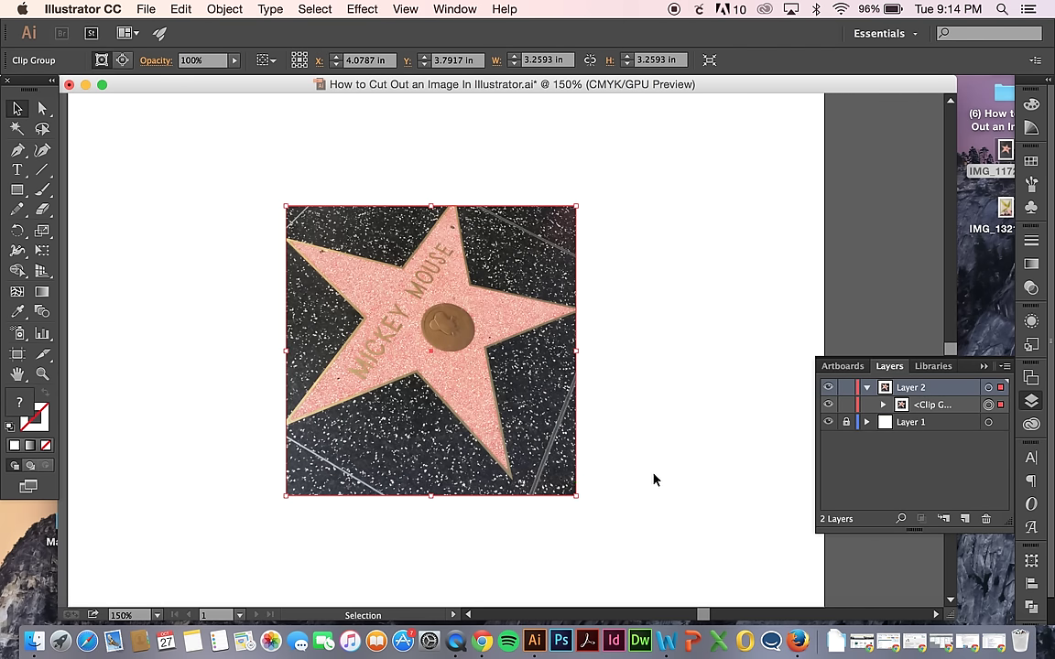
key(super+alt+7)
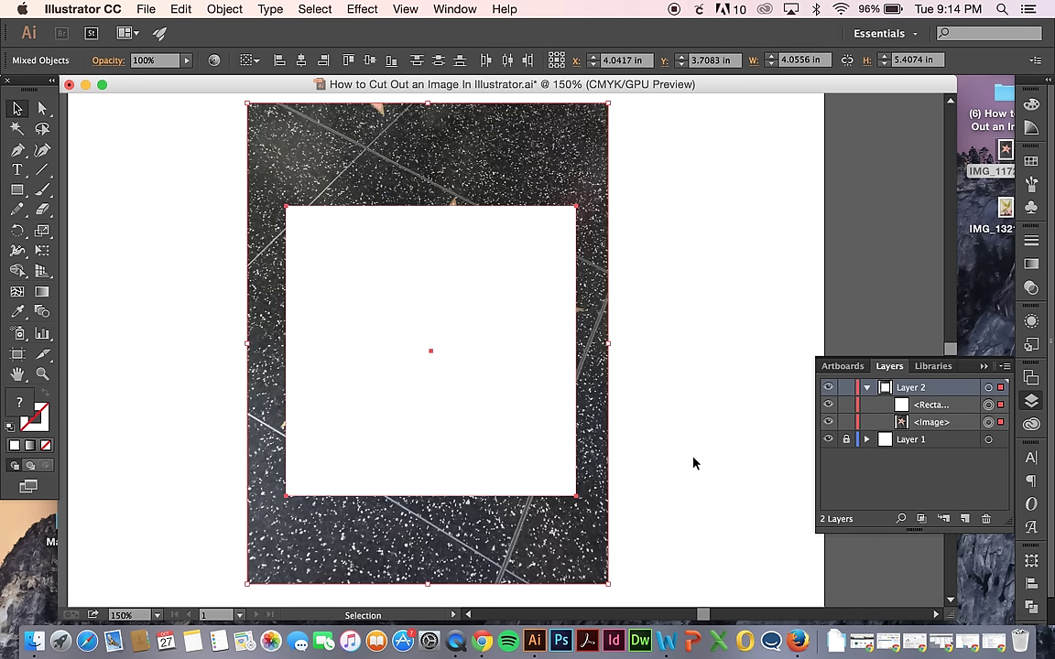
Step: Delete the white rectangle and zoom in closer on the star
click(692, 464)
click(473, 443)
key(Delete)
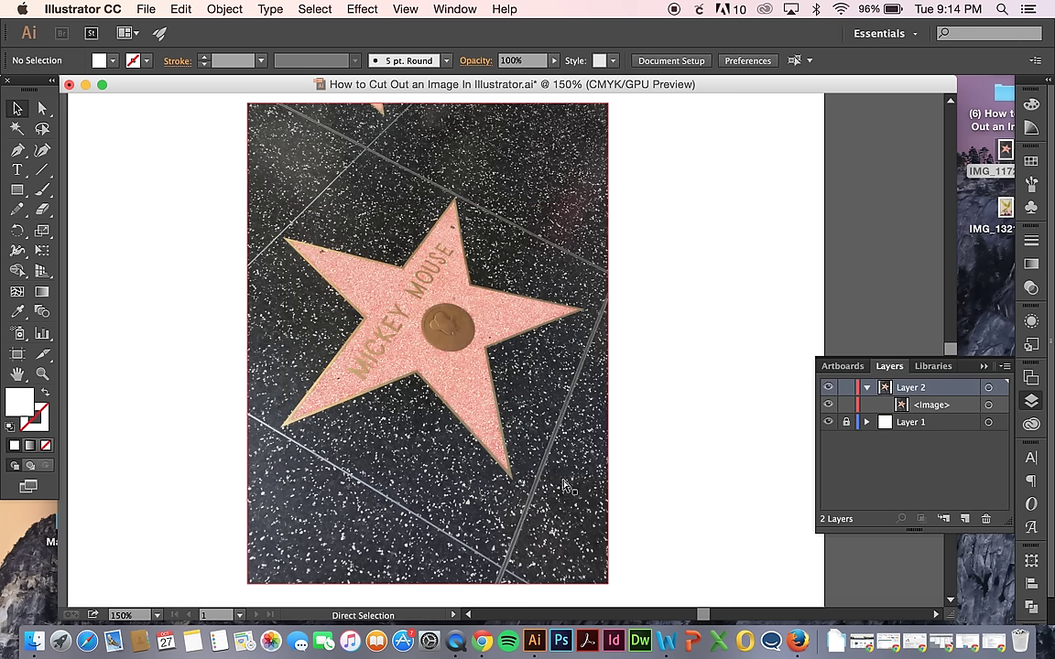
key(super+equal)
key(super+equal)
scroll(462, 394, down, 5)
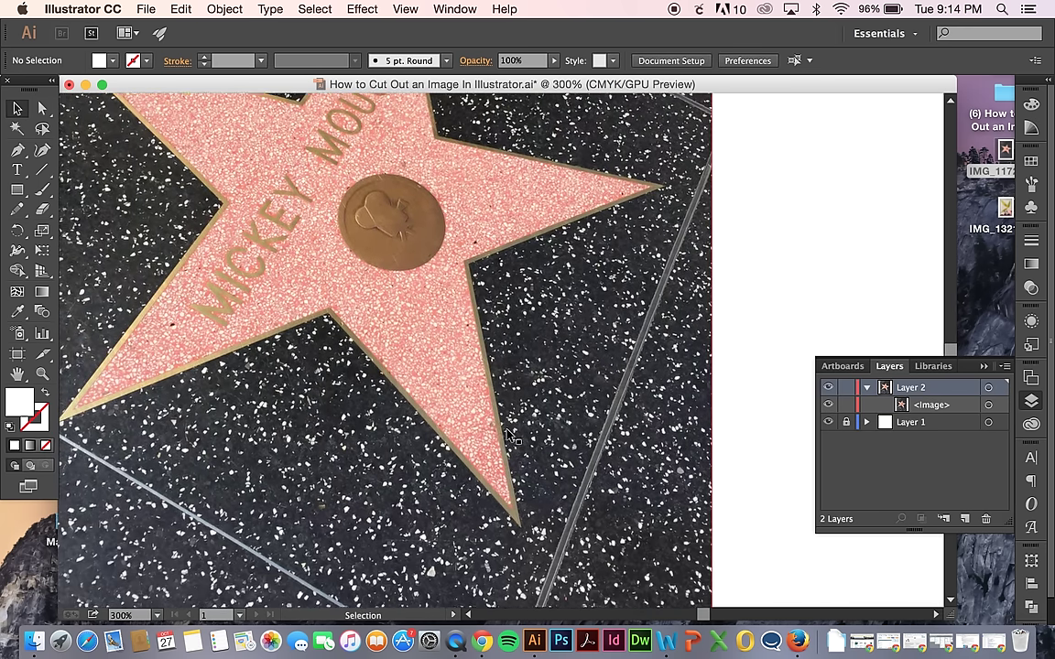
Step: Start an unfilled pen path at the star's lower tip, inner corner and left tip
click(16, 149)
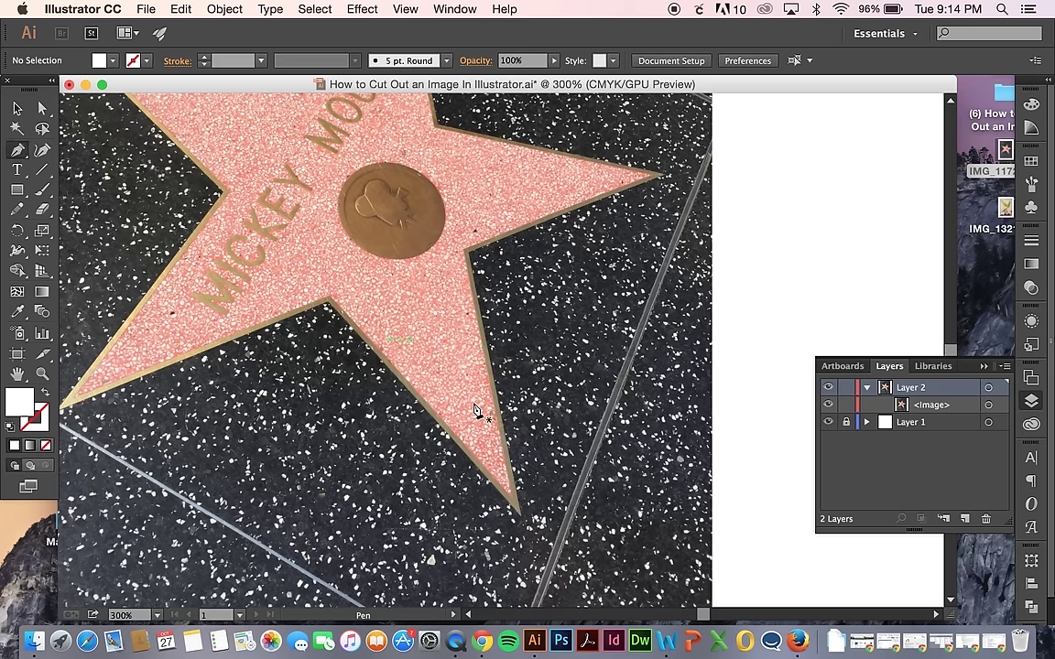
click(519, 516)
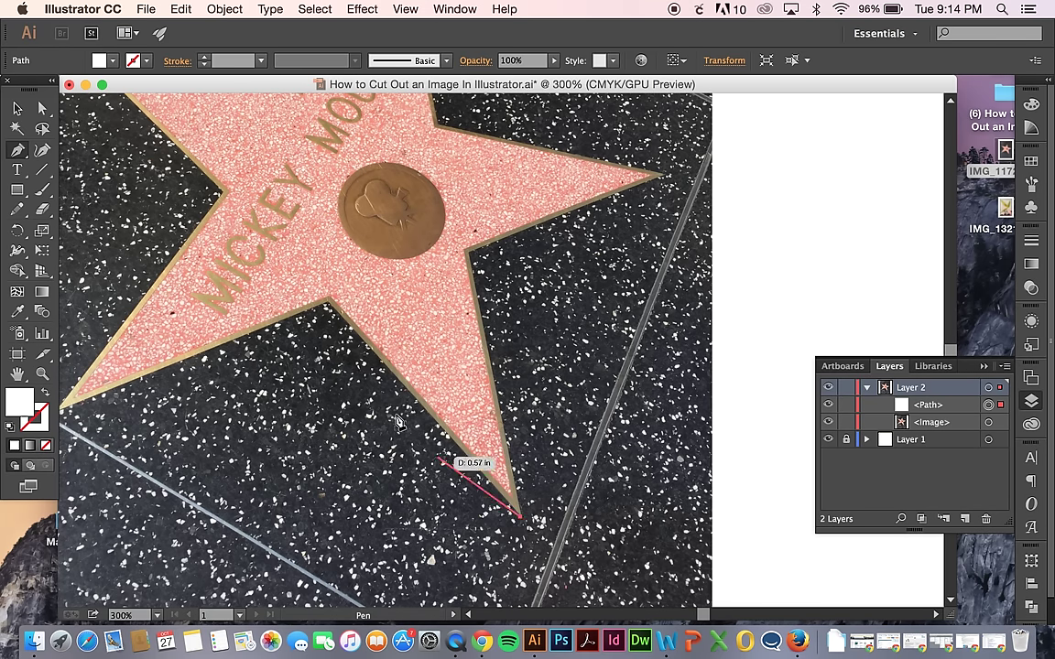
click(329, 305)
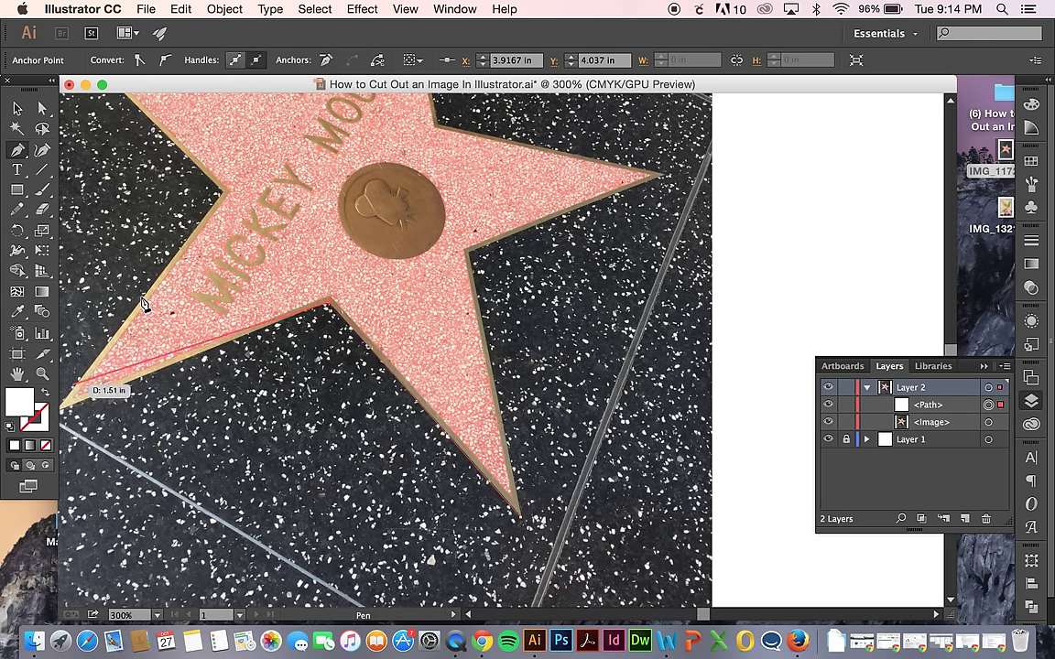
key(space)
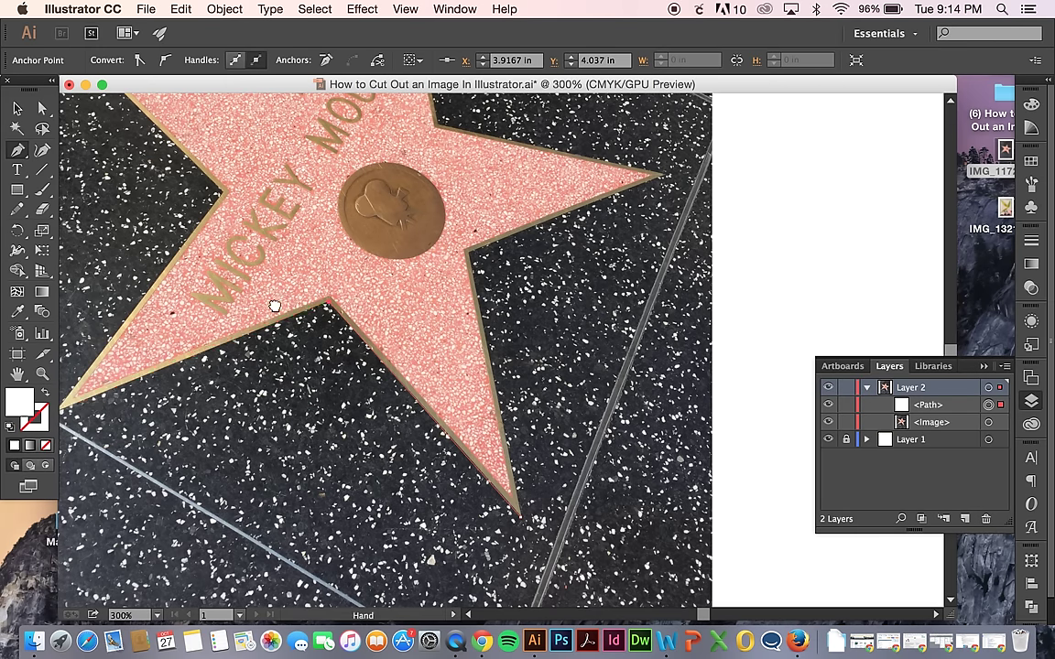
drag(276, 306, 479, 291)
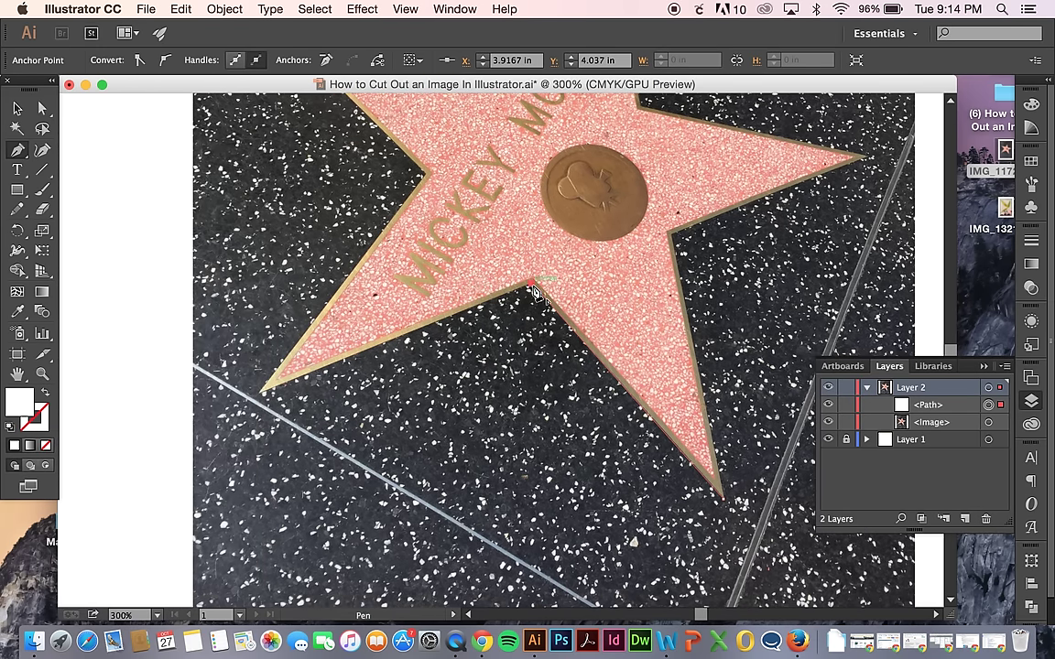
click(263, 393)
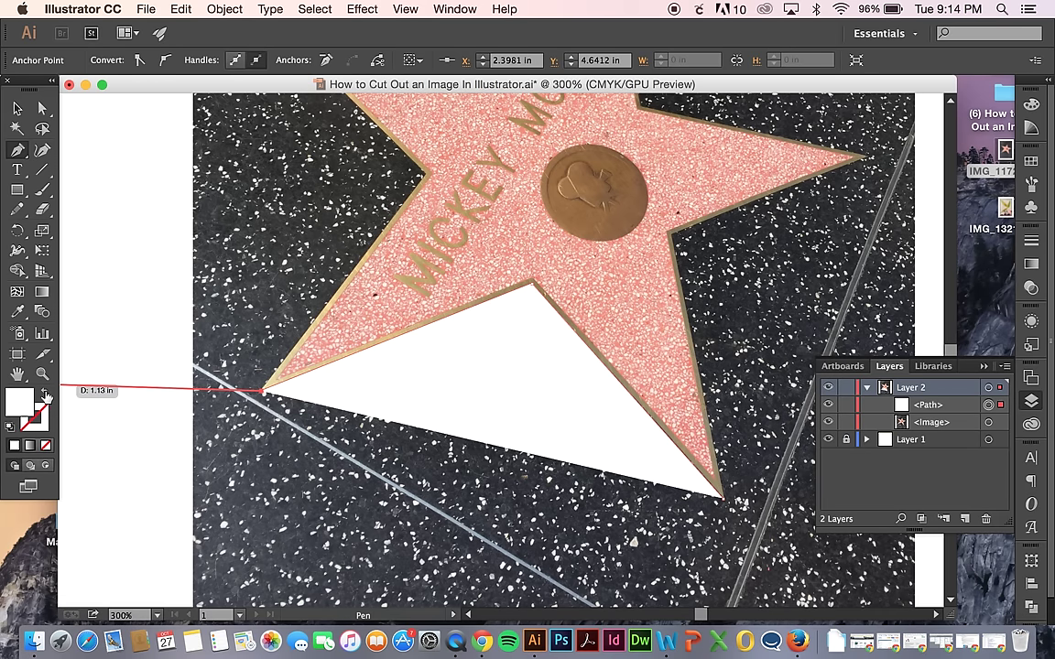
click(45, 393)
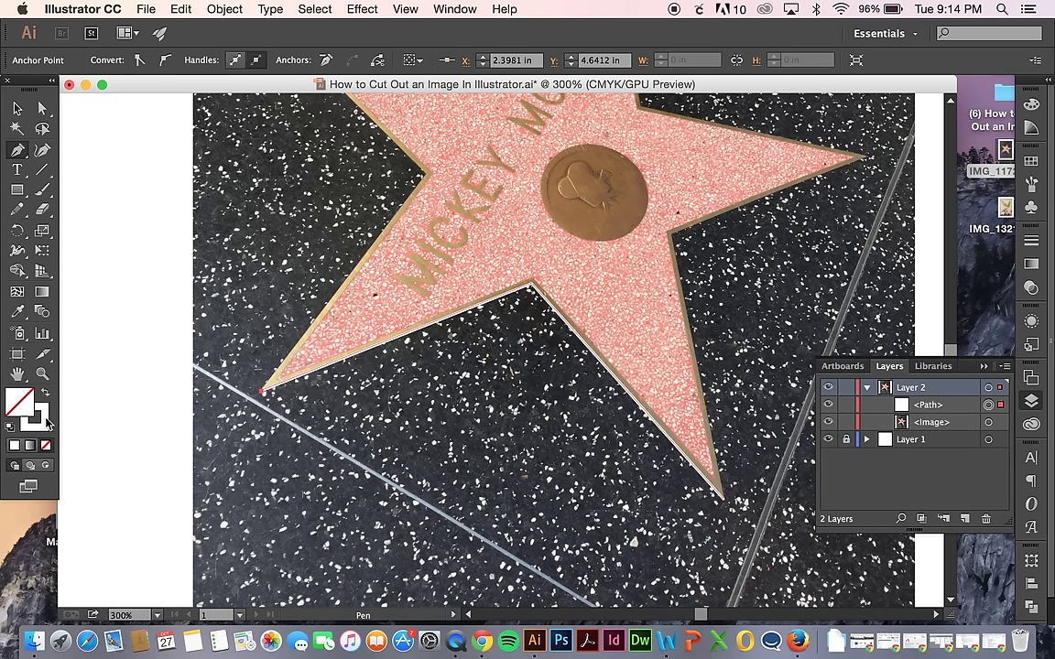
click(425, 173)
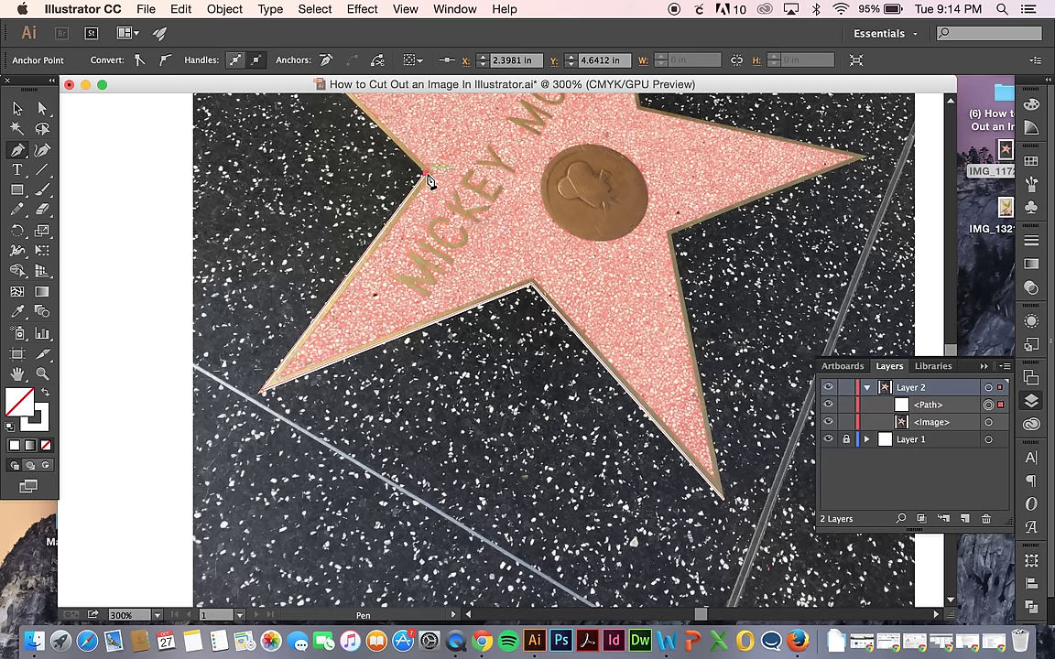
drag(426, 205, 419, 380)
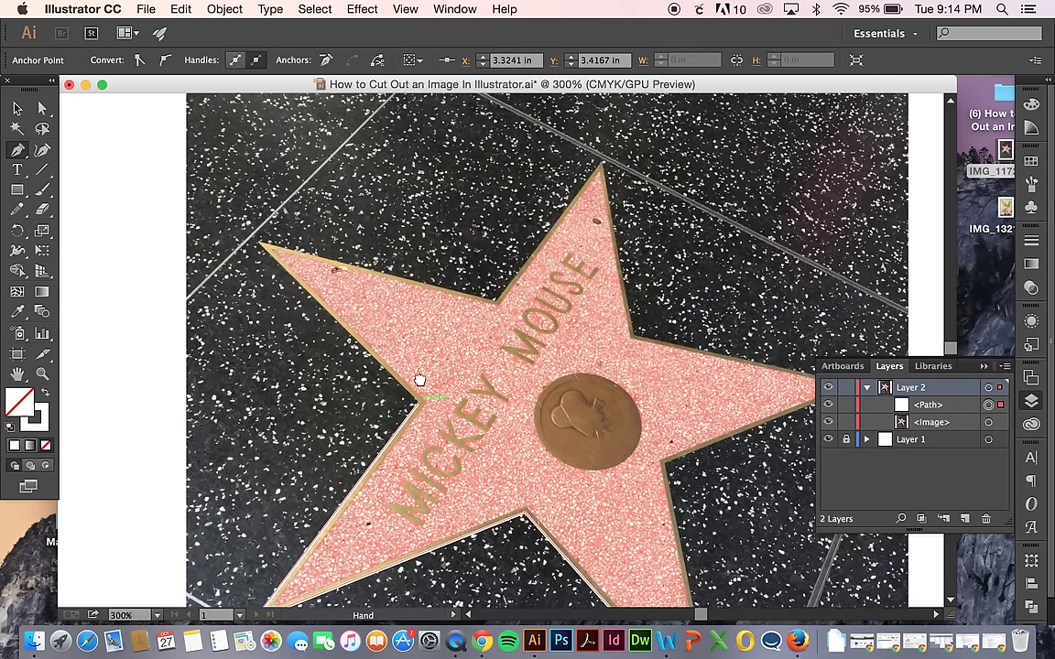
Step: Trace the star's left, top and right tips and inner corners down to its bottom tip
click(257, 245)
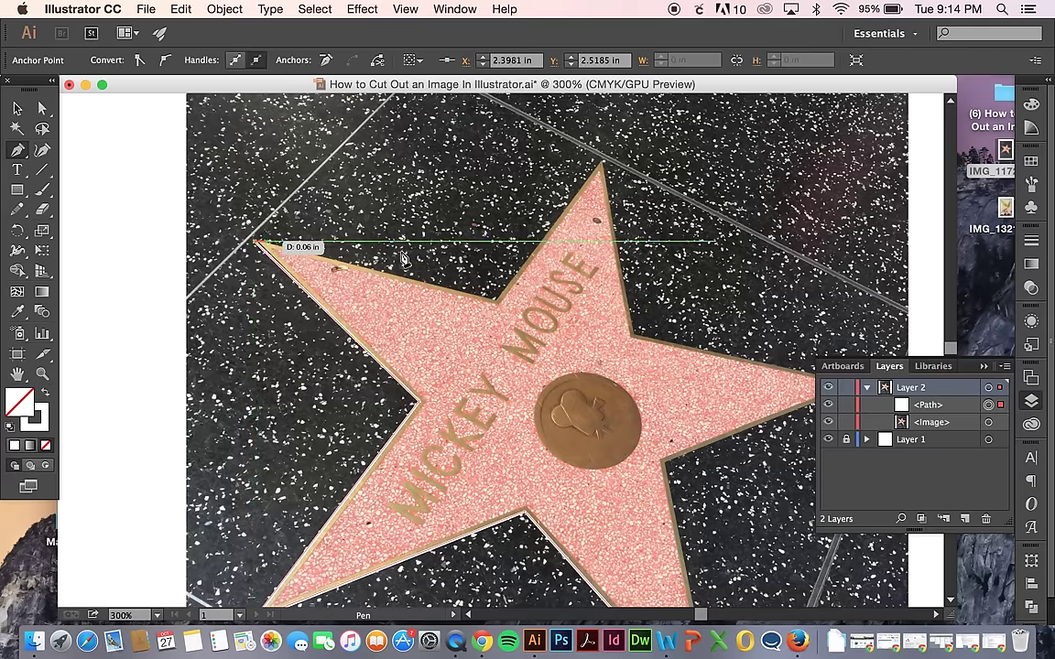
click(497, 304)
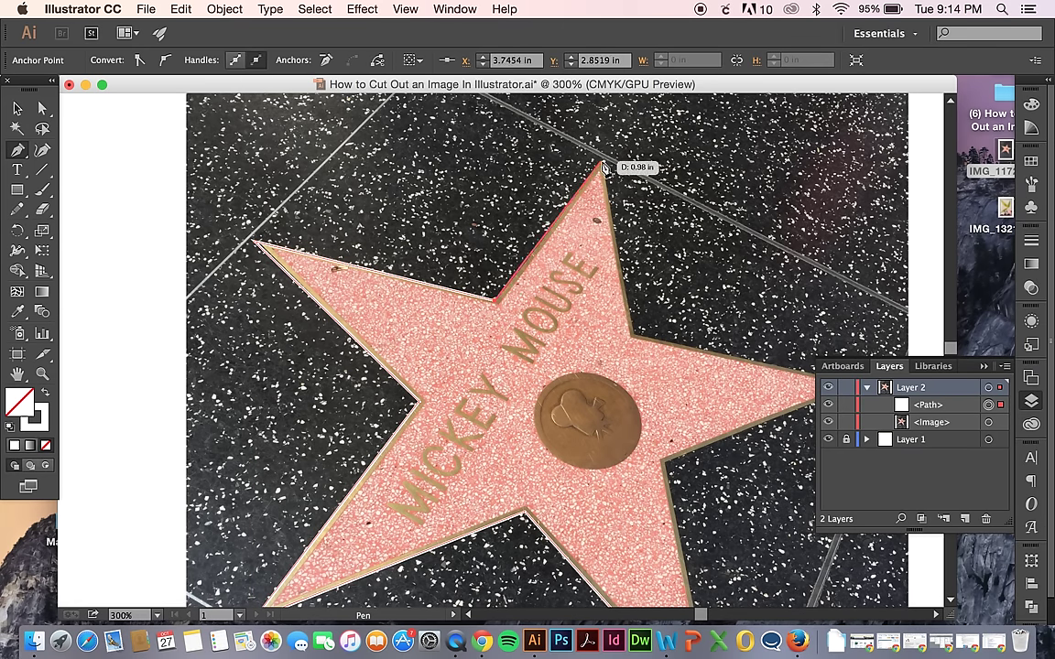
click(602, 165)
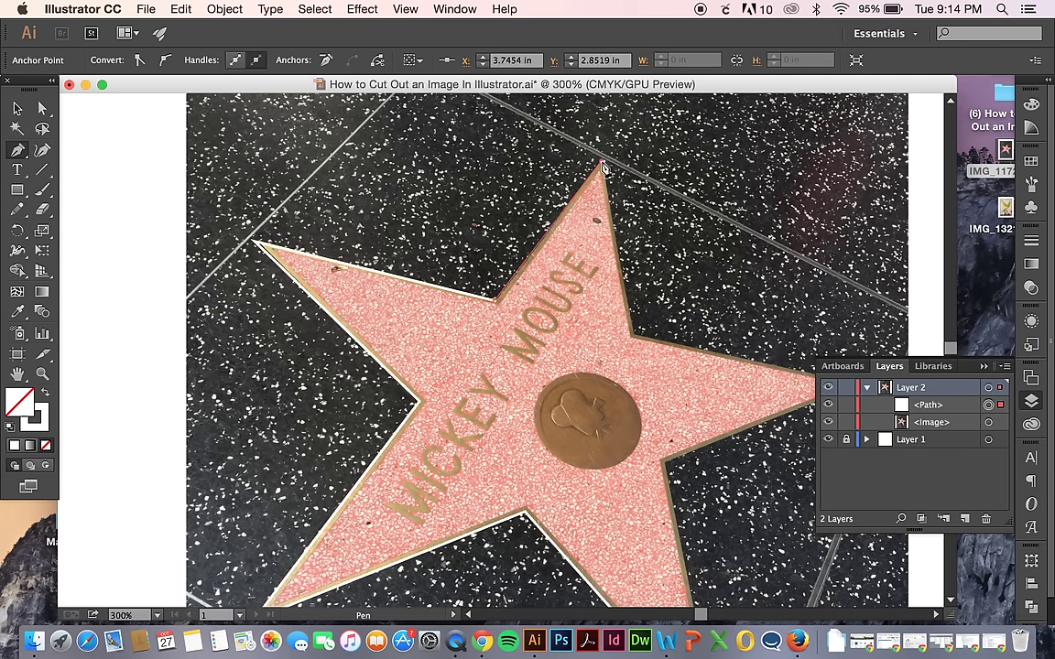
click(636, 341)
drag(669, 344, 407, 233)
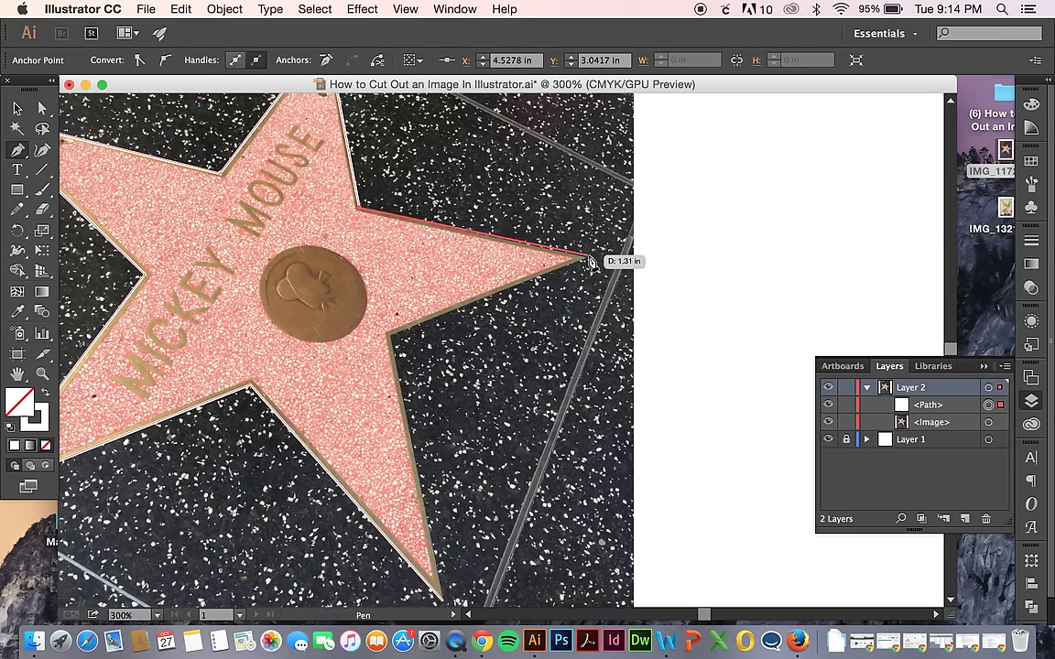
click(584, 259)
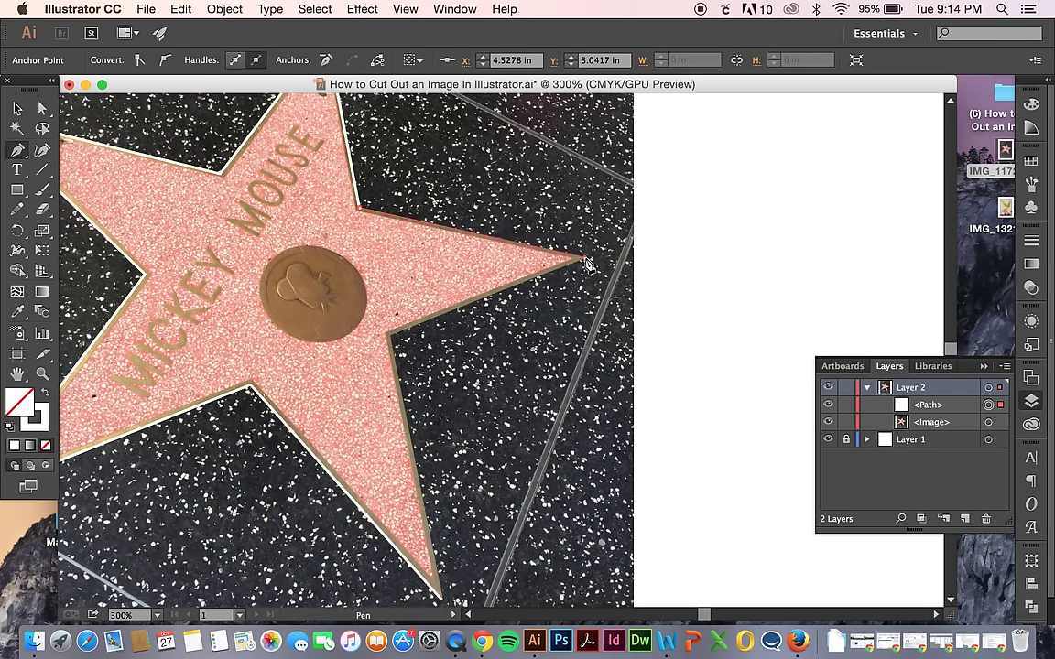
click(399, 337)
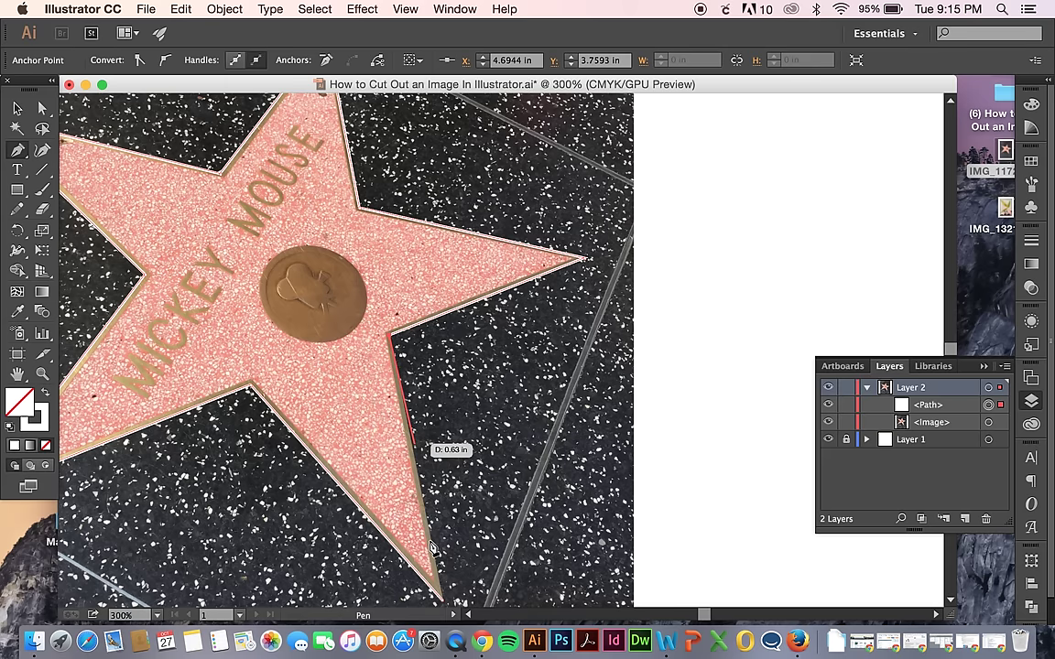
click(441, 595)
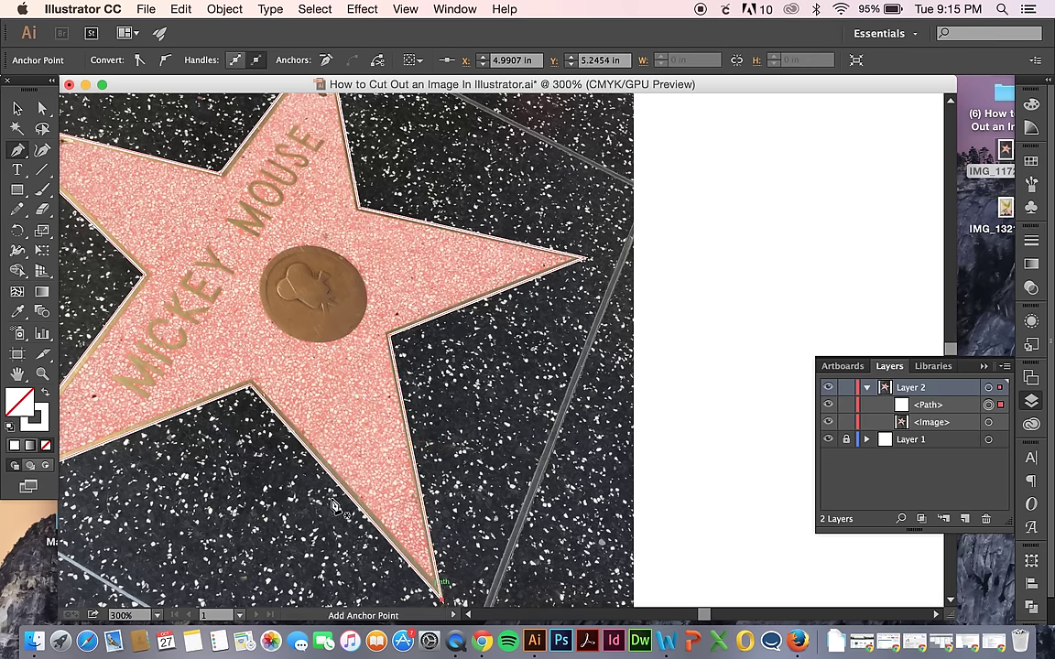
click(17, 108)
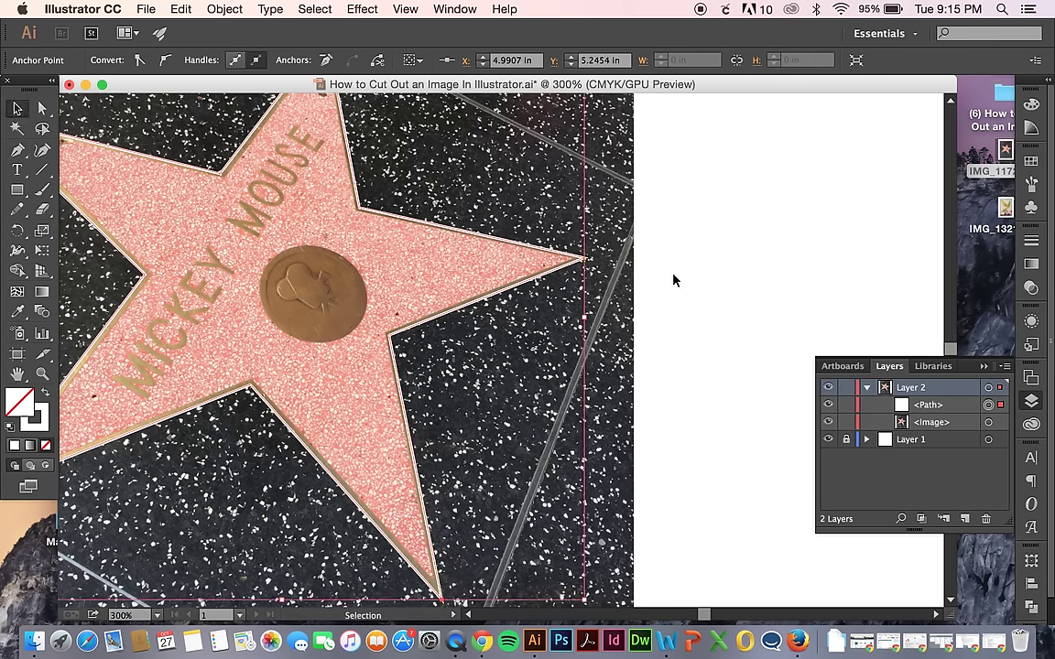
Step: Zoom out and select the traced star path together with the star photo
key(super+minus)
key(super+minus)
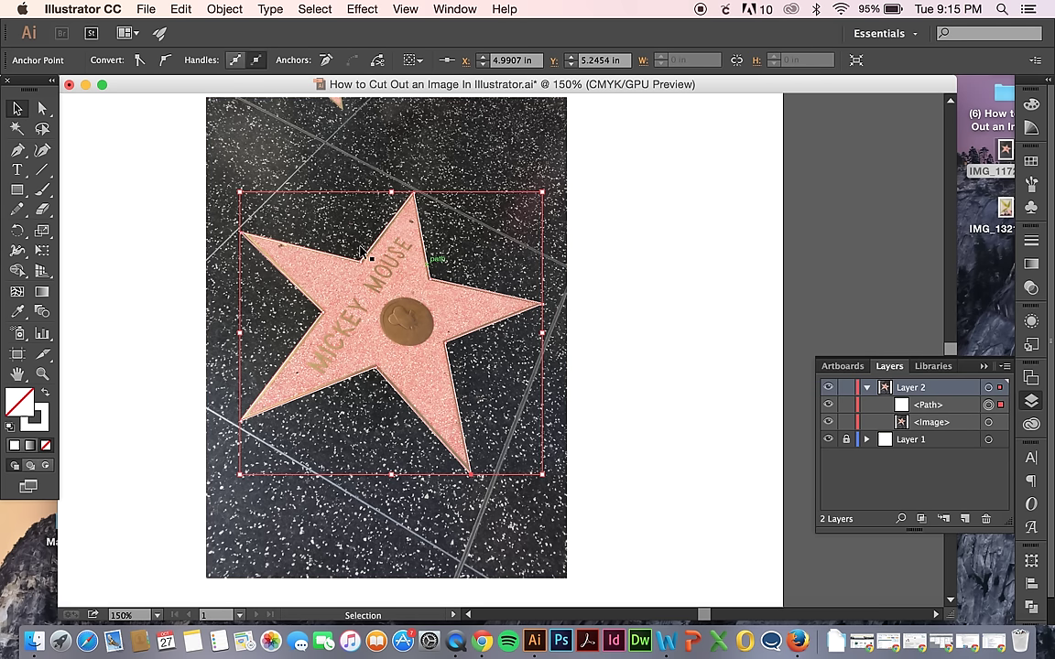
click(613, 259)
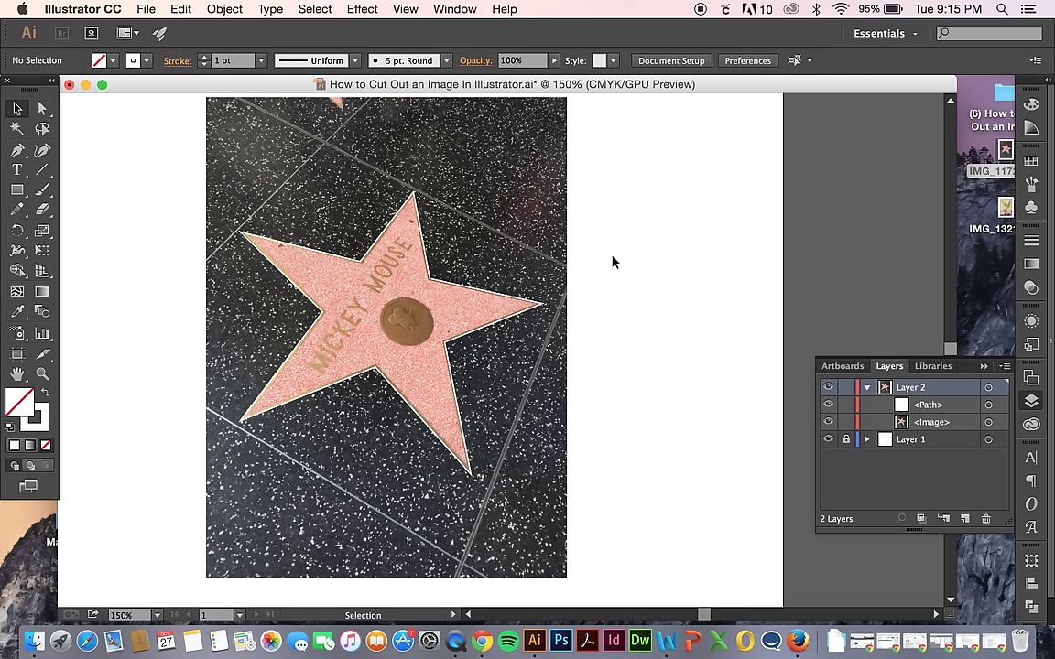
click(542, 308)
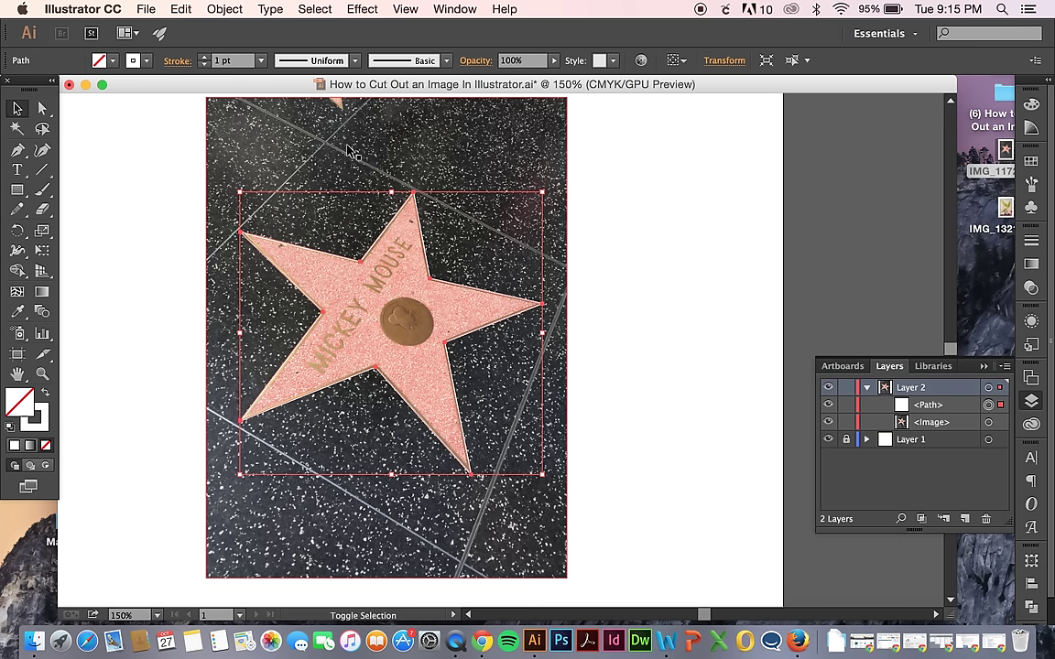
shift+click(300, 145)
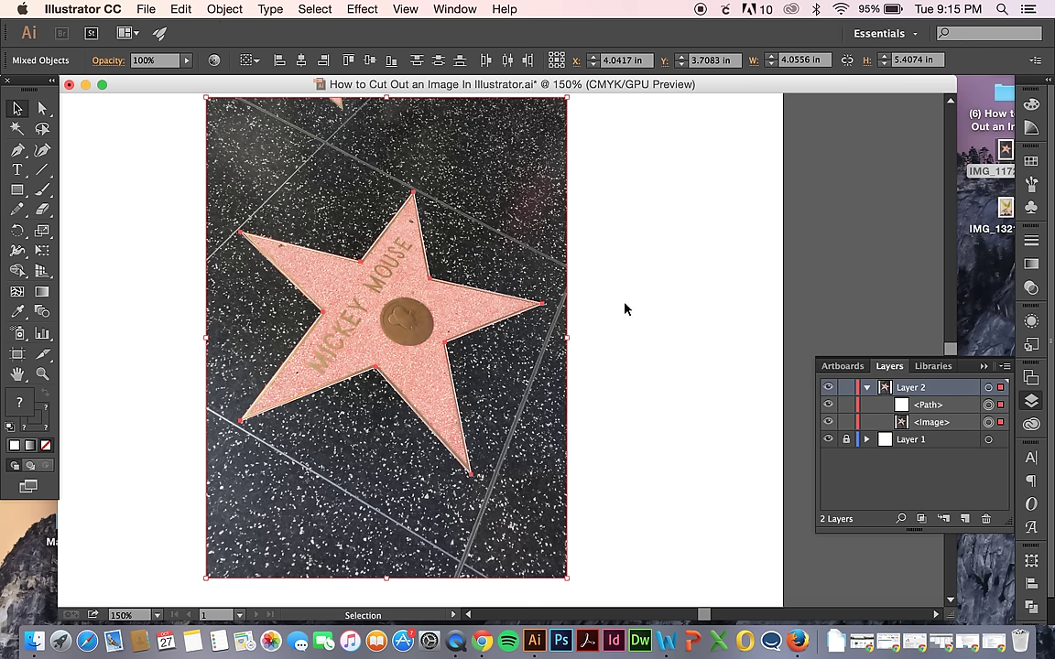
Step: Clip the photo to the star path with Cmd+7 and zoom out to the whole artboard
key(super+7)
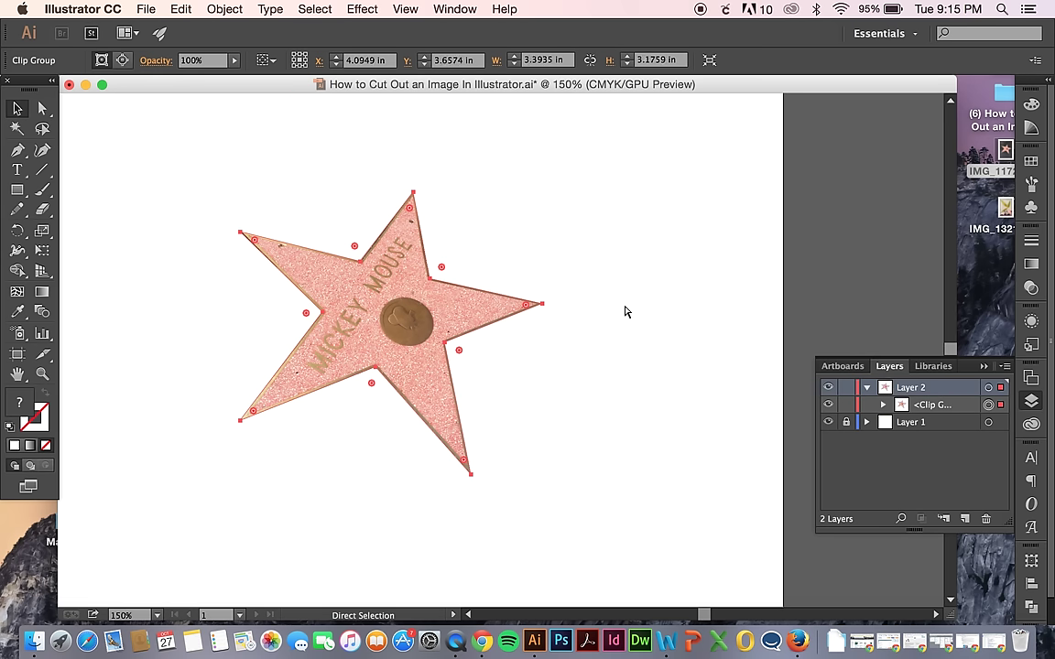
click(586, 366)
key(super+minus)
key(super+minus)
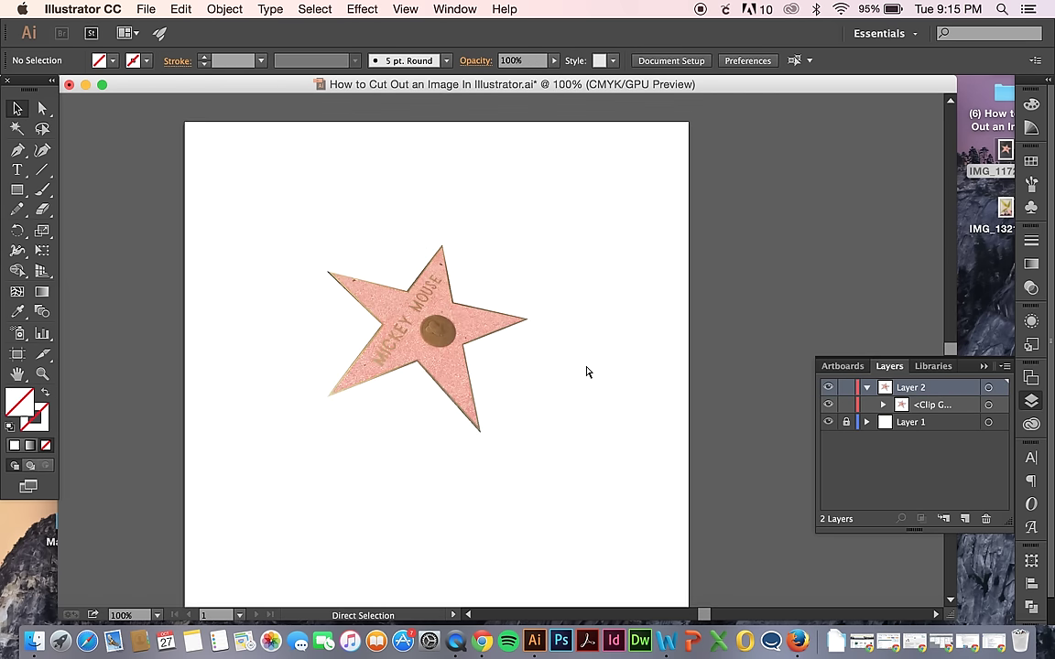
Step: Enlarge the star cut-out, move it down and right, and rotate it clockwise
click(464, 356)
drag(519, 408, 570, 450)
drag(440, 326, 467, 364)
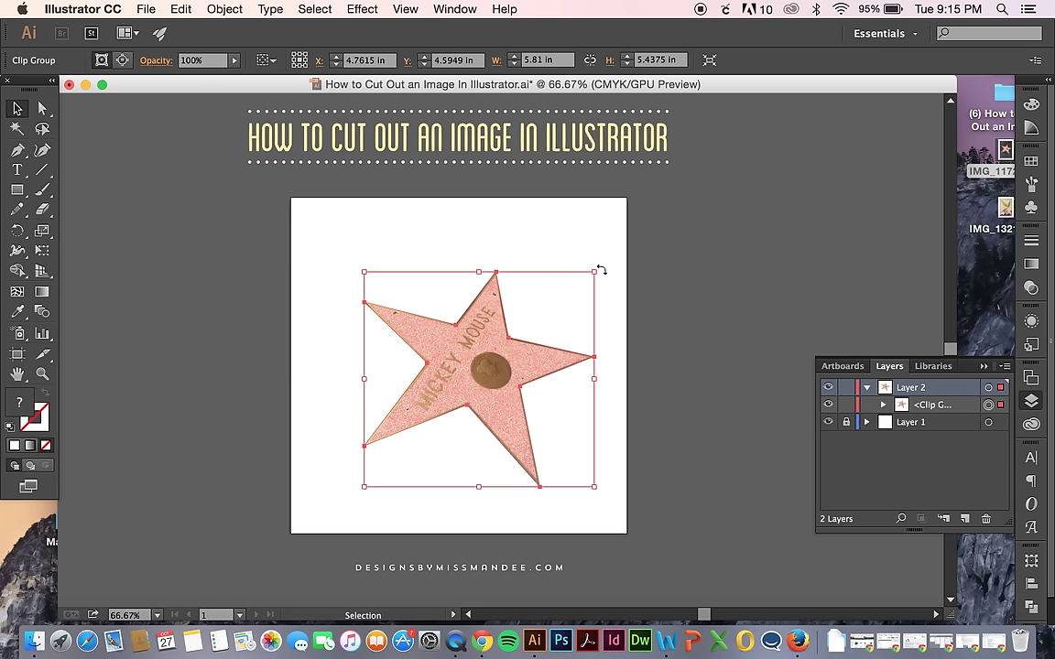
drag(600, 271, 630, 376)
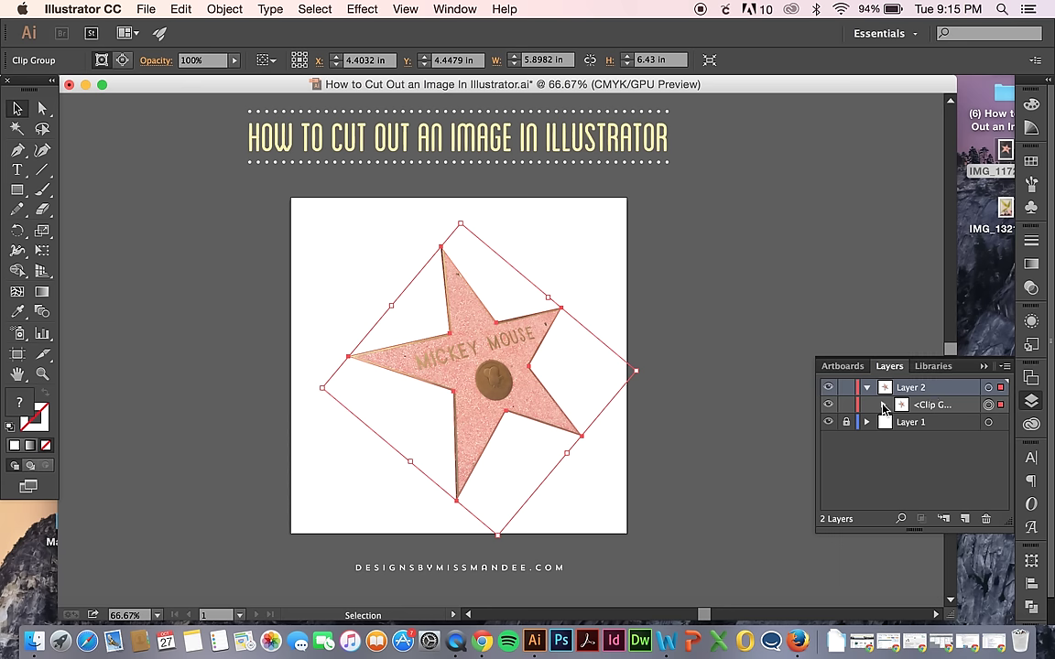
Step: Expand the Clip Group in Layers, hide its clipping path, and zoom in on the star's edges
click(884, 405)
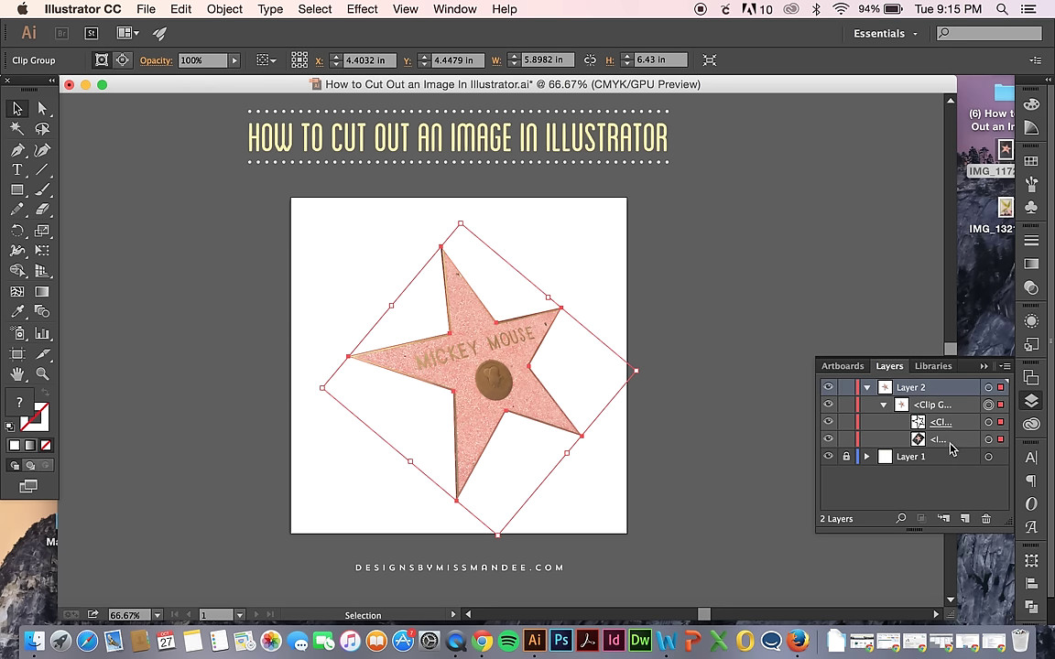
click(828, 423)
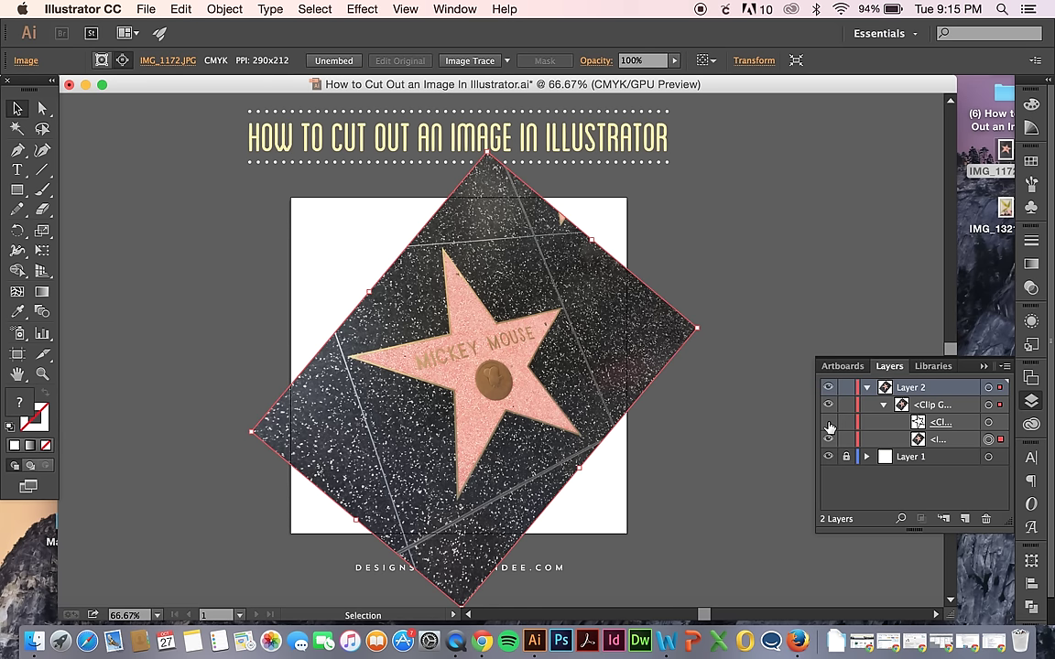
click(829, 424)
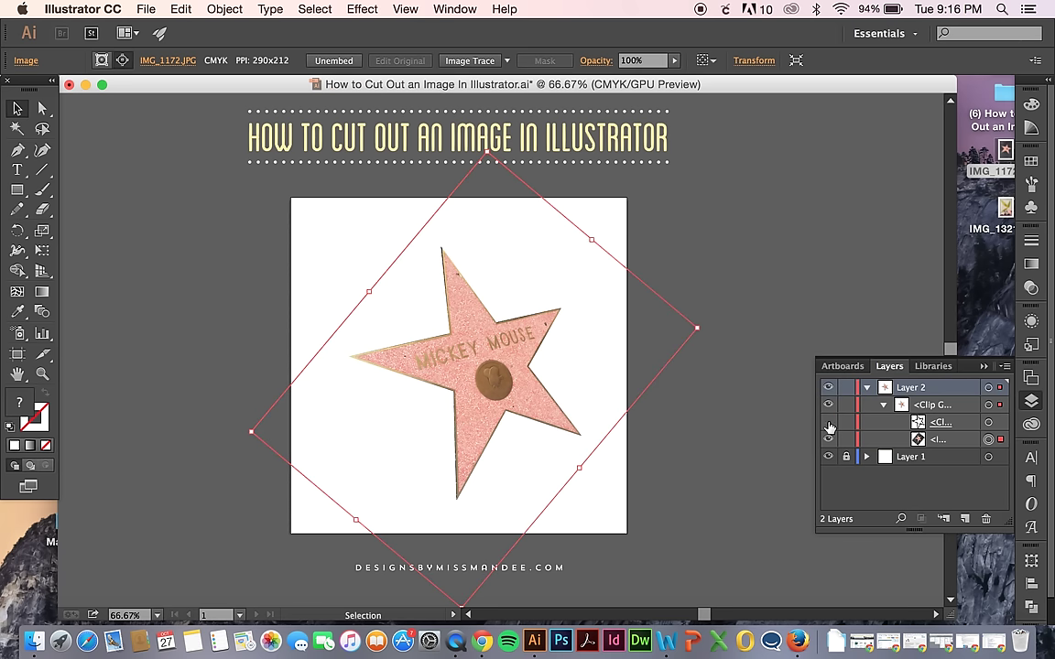
click(829, 424)
key(super+equal)
key(super+equal)
key(super+equal)
key(super+equal)
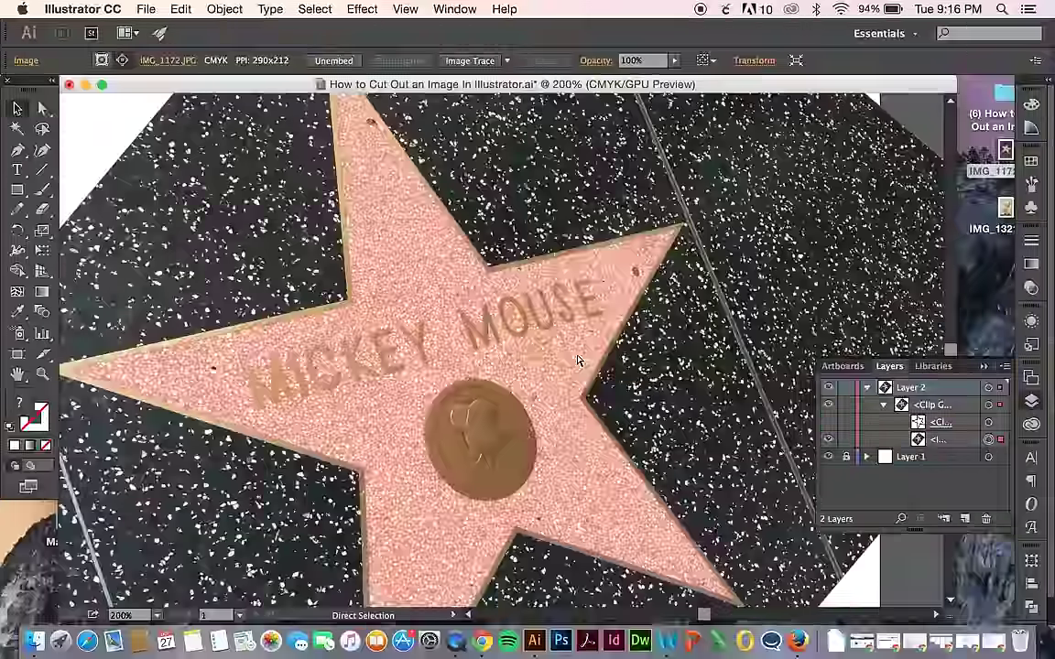
scroll(631, 351, up, 2)
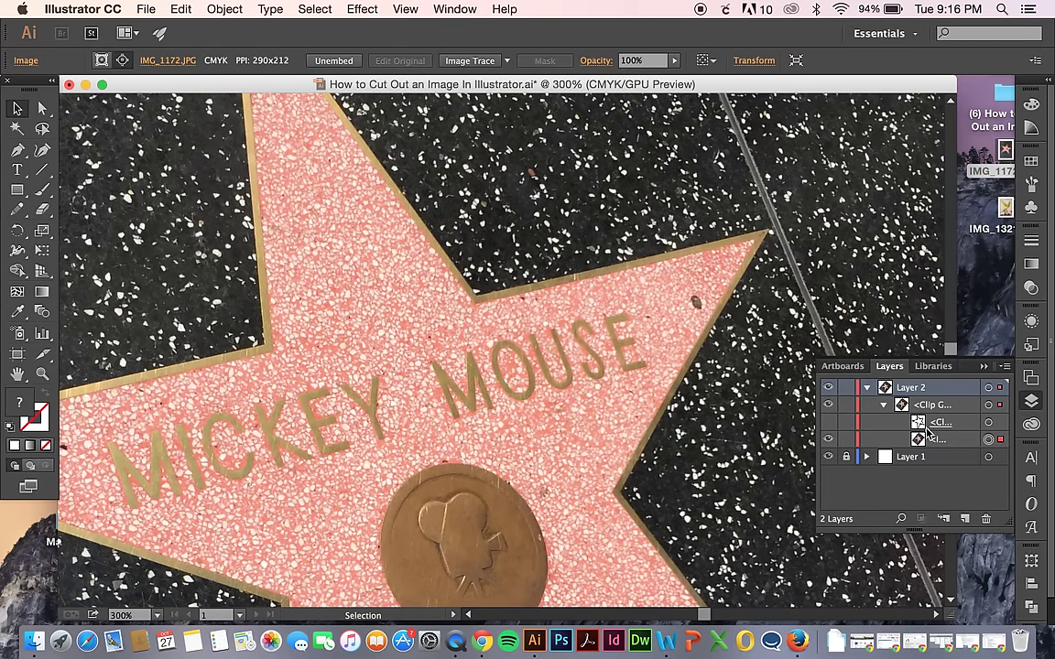
Step: Show and select the clipping path, then pull its notch anchor onto the star's edge
click(829, 422)
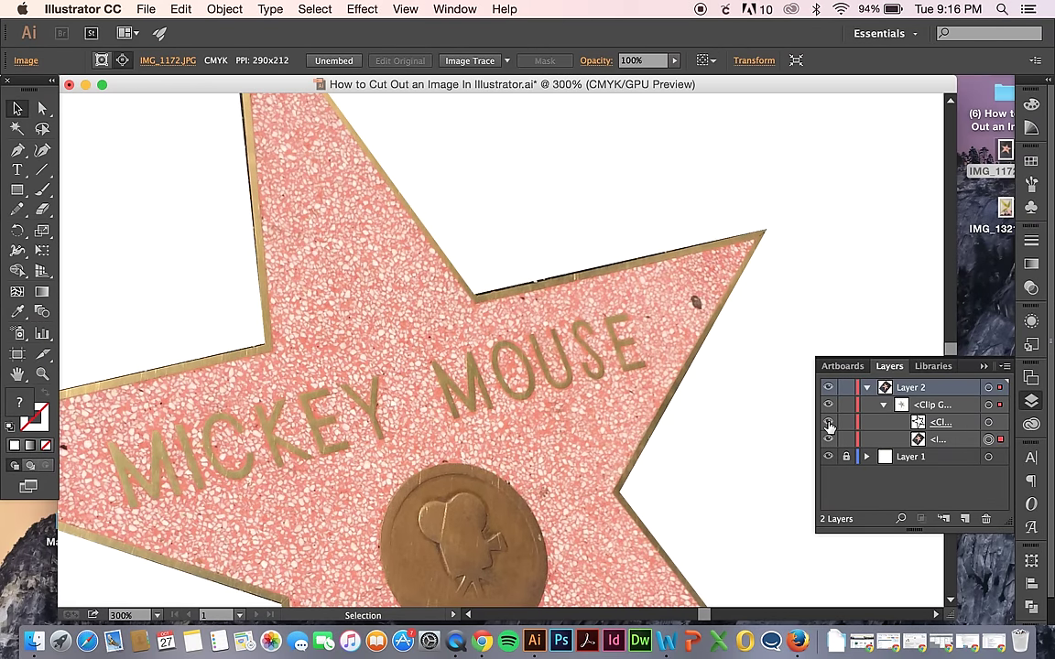
click(990, 424)
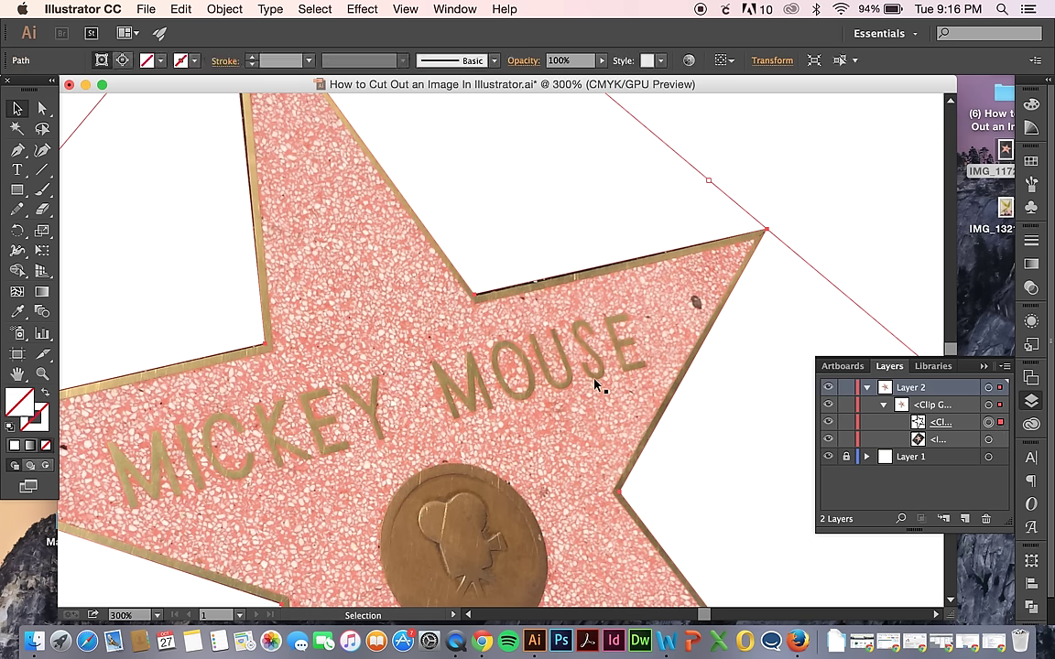
click(41, 108)
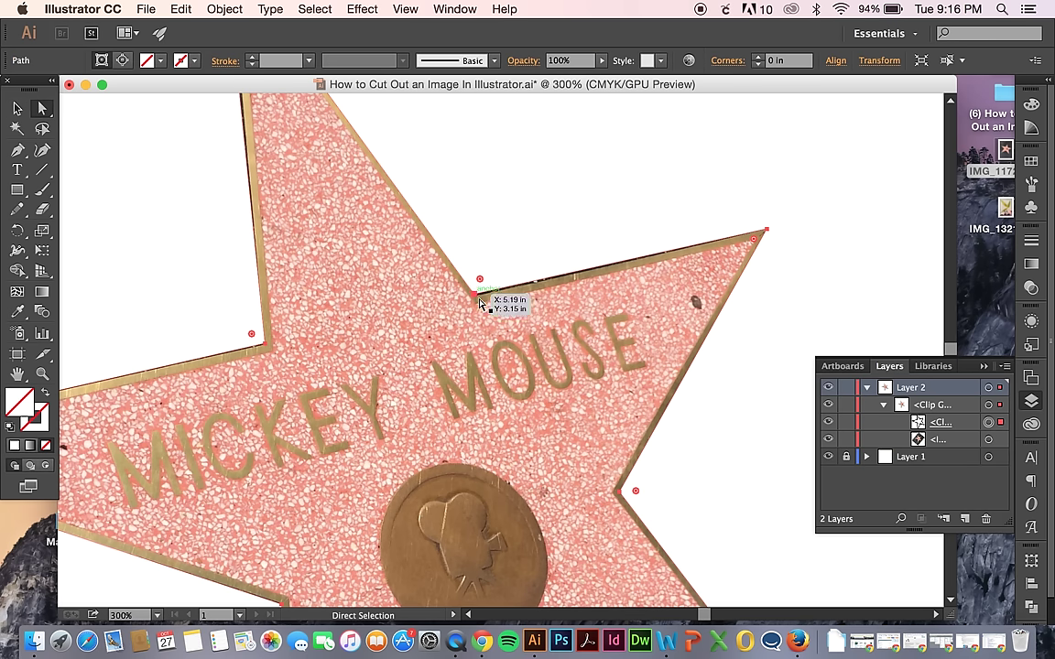
drag(498, 281, 519, 259)
key(super+z)
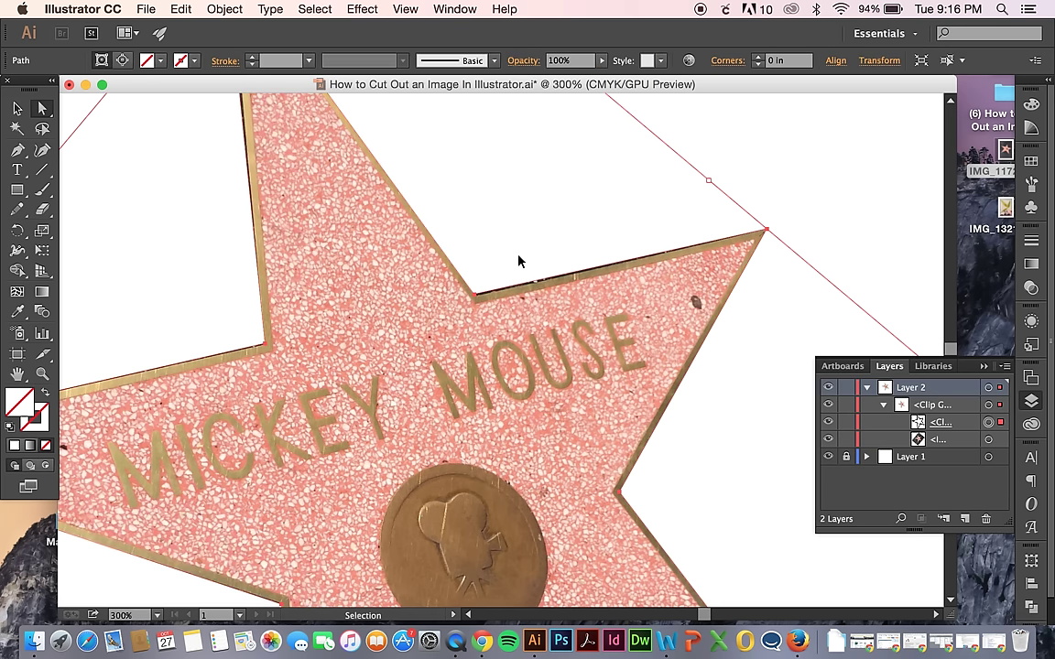
click(523, 228)
mouse_move(476, 298)
mouse_down()
mouse_move(513, 245)
mouse_move(477, 303)
mouse_up()
Step: Nudge the top anchor onto the star's tip, deselect, and zoom out to view the whole star
click(522, 229)
scroll(372, 246, up, 5)
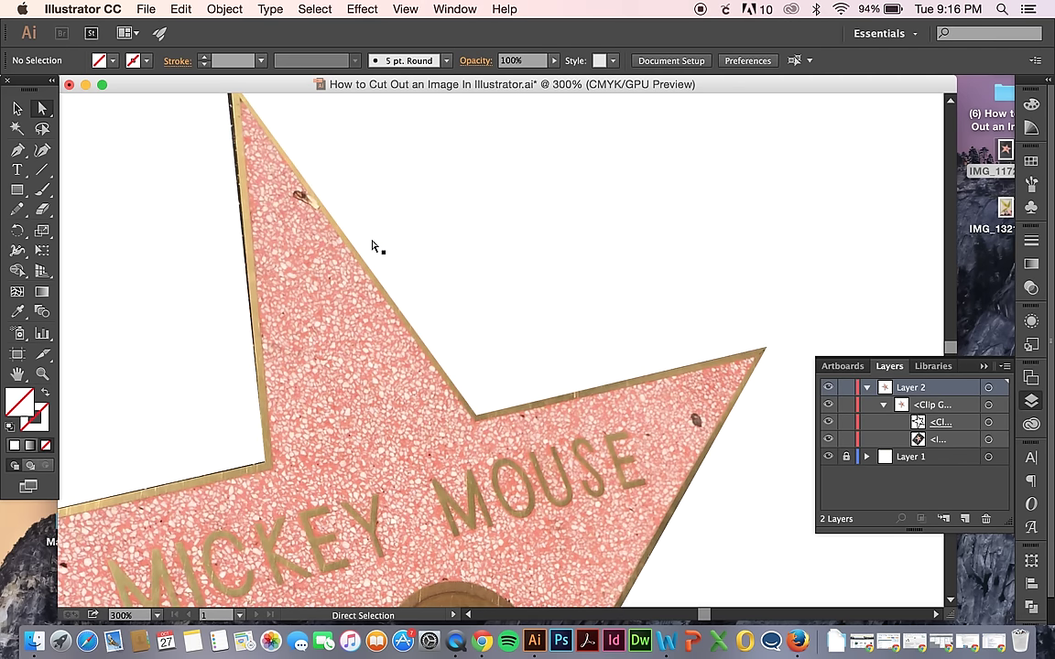
click(255, 134)
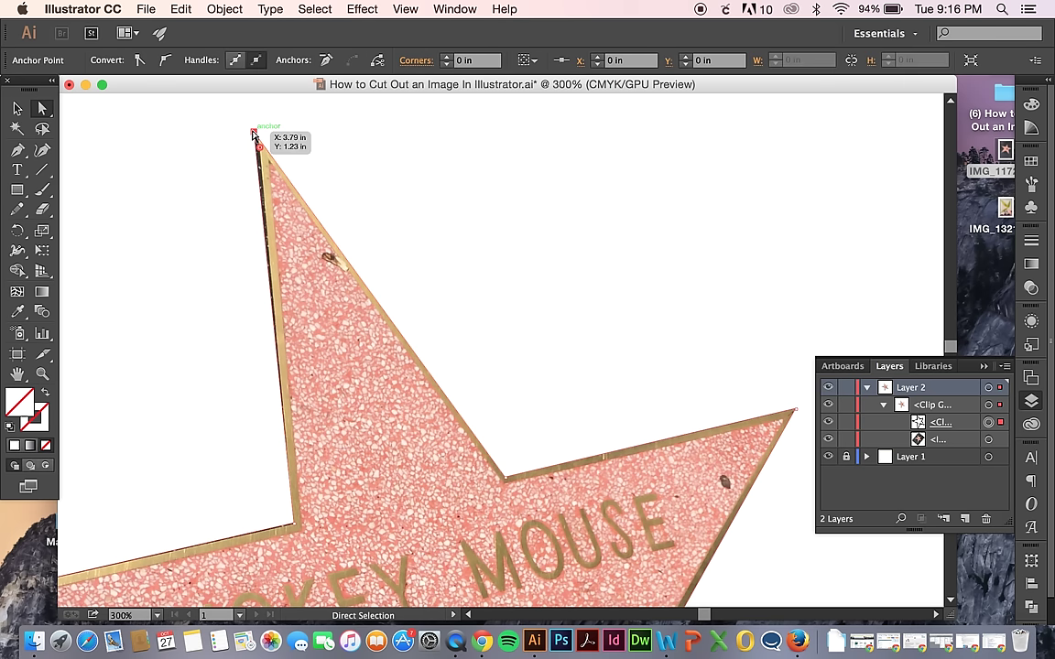
drag(254, 134, 261, 140)
click(358, 165)
key(super+minus)
key(super+minus)
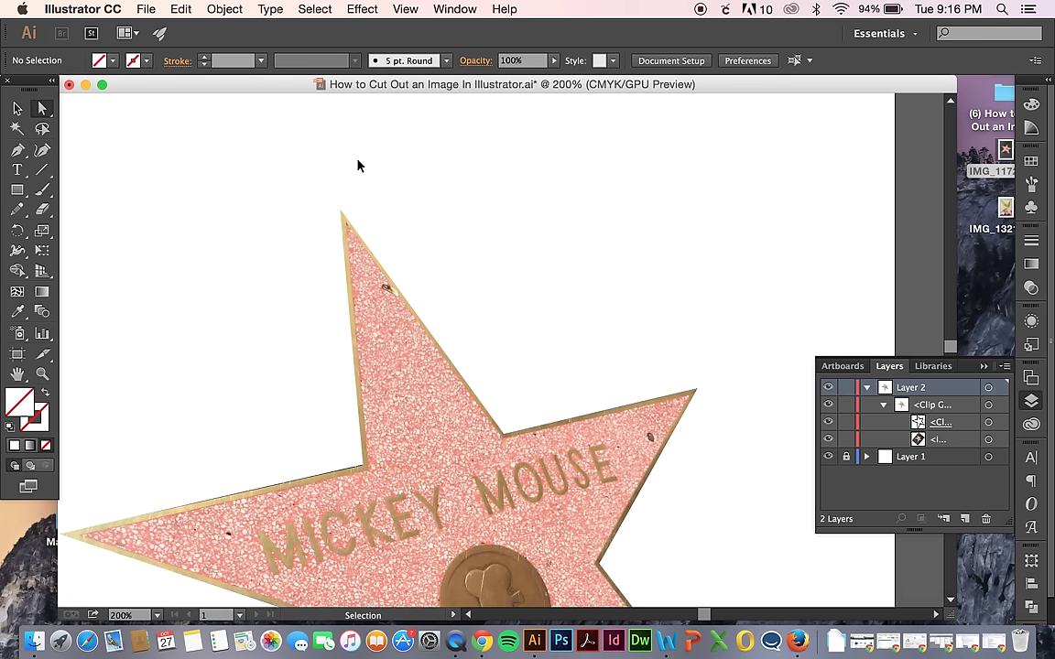
scroll(516, 378, down, 4)
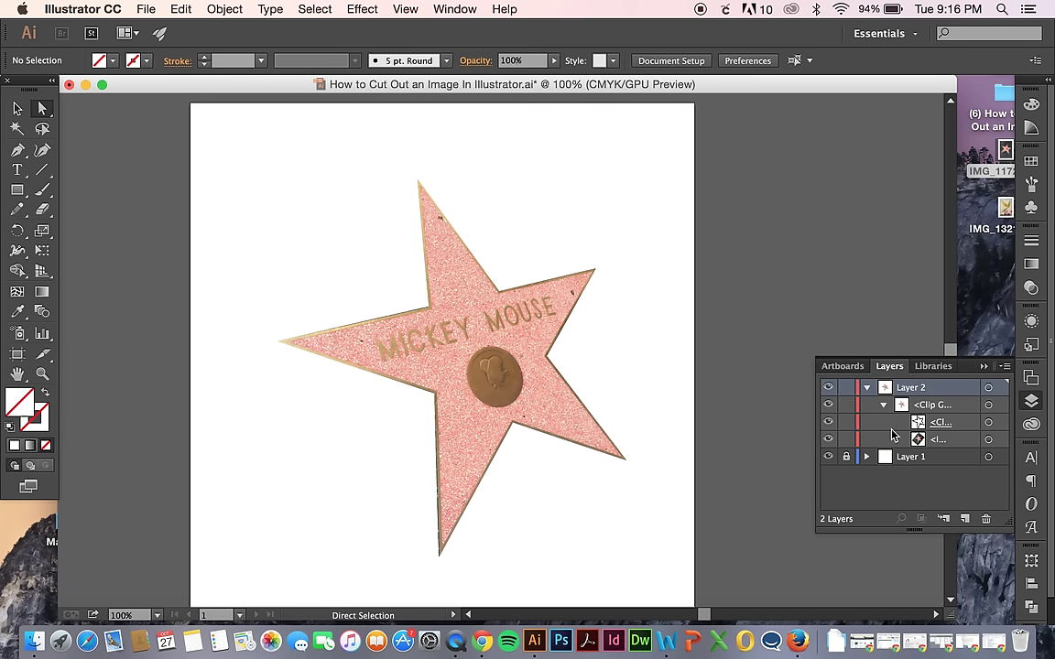
Step: Collapse and hide the star clip group, then place IMG_1321.JPG on the artboard
click(884, 405)
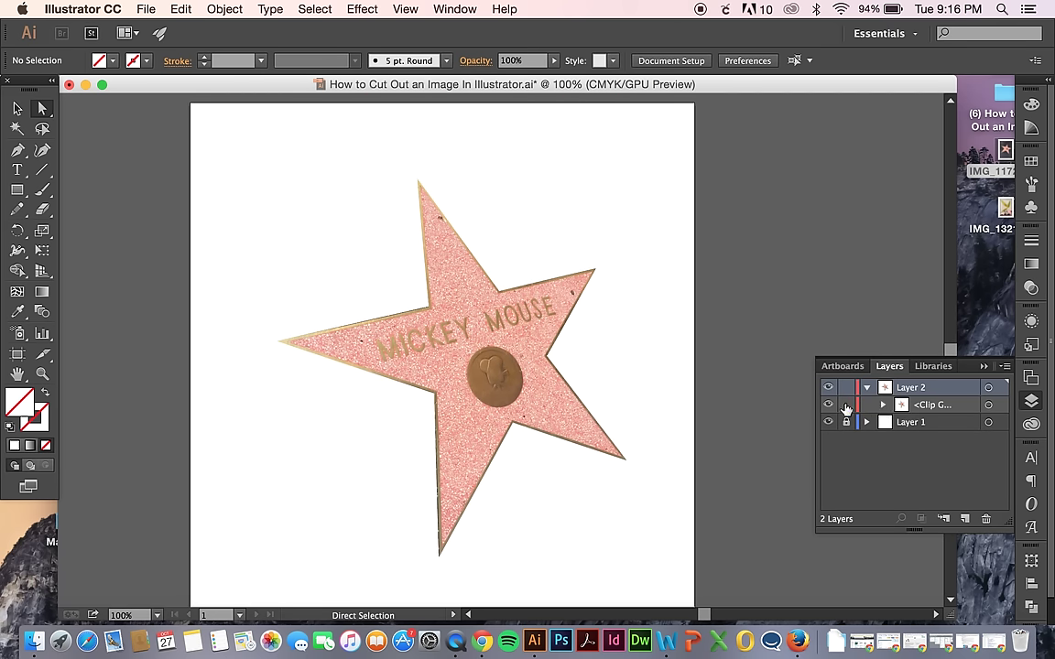
click(828, 405)
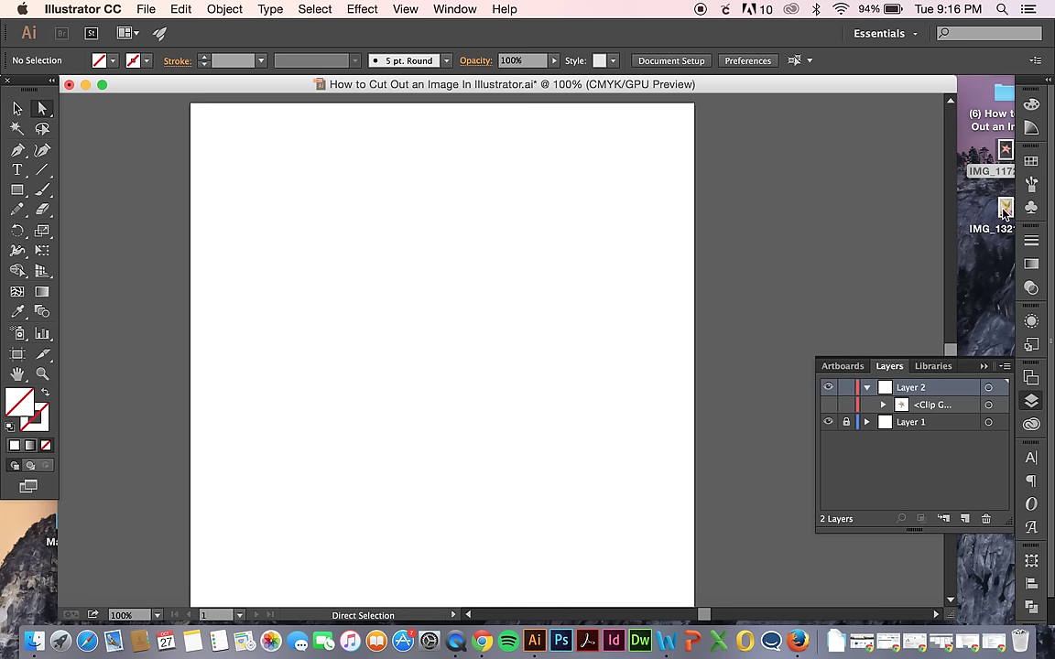
drag(1004, 211, 519, 391)
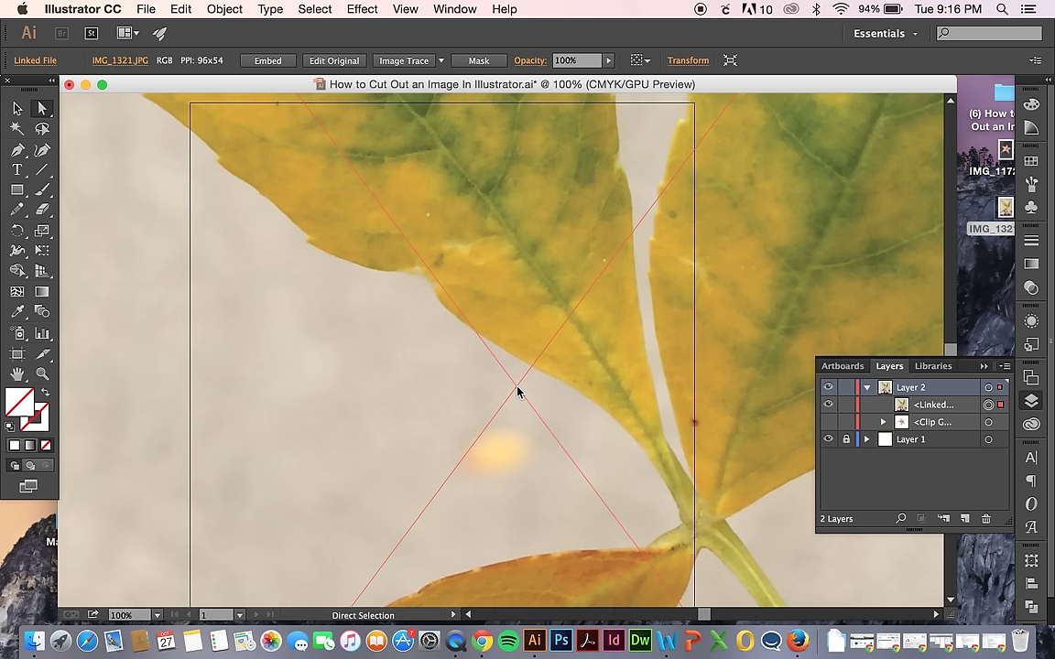
key(super+minus)
key(super+minus)
key(super+minus)
key(super+minus)
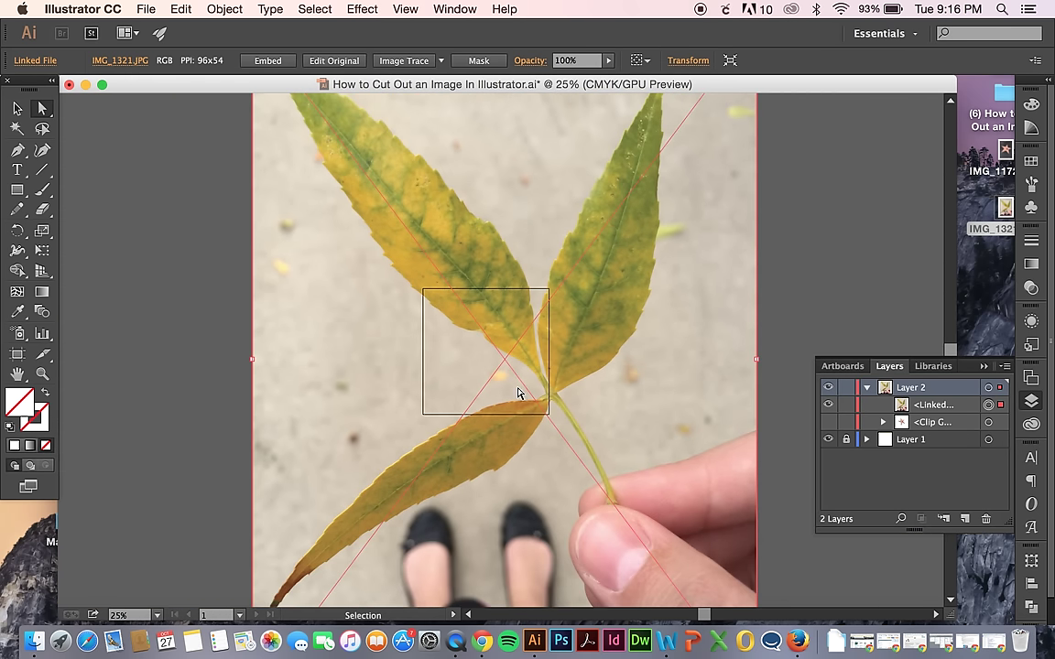
Step: Scale the leaf photo down onto the artboard and embed it
key(a)
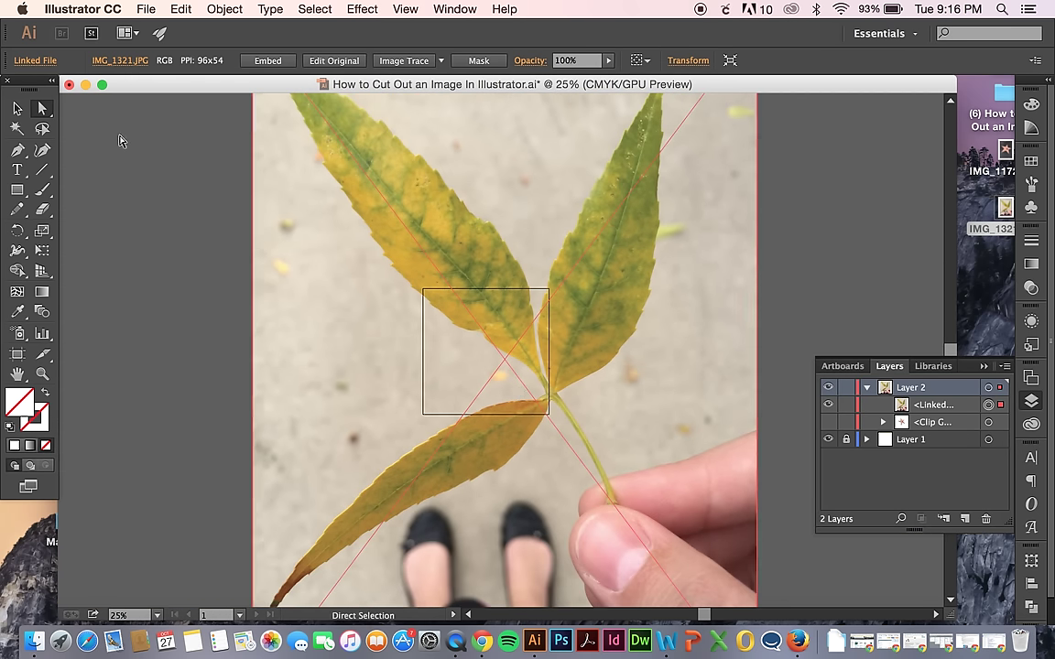
click(15, 109)
drag(550, 293, 522, 371)
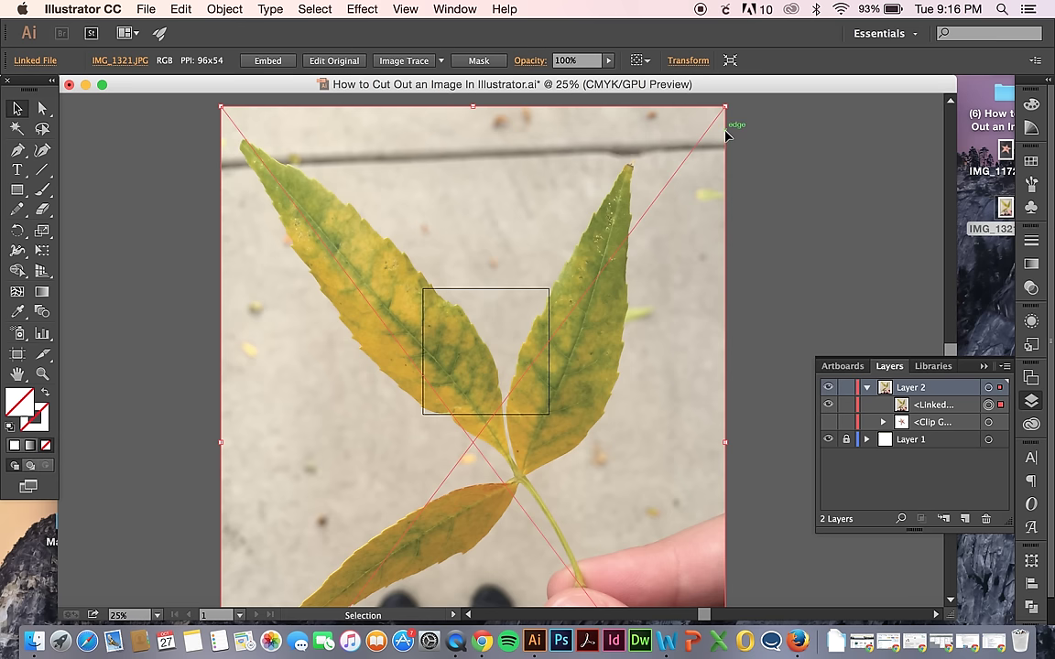
drag(728, 108, 514, 389)
drag(473, 445, 489, 358)
key(super+equal)
key(super+equal)
key(super+equal)
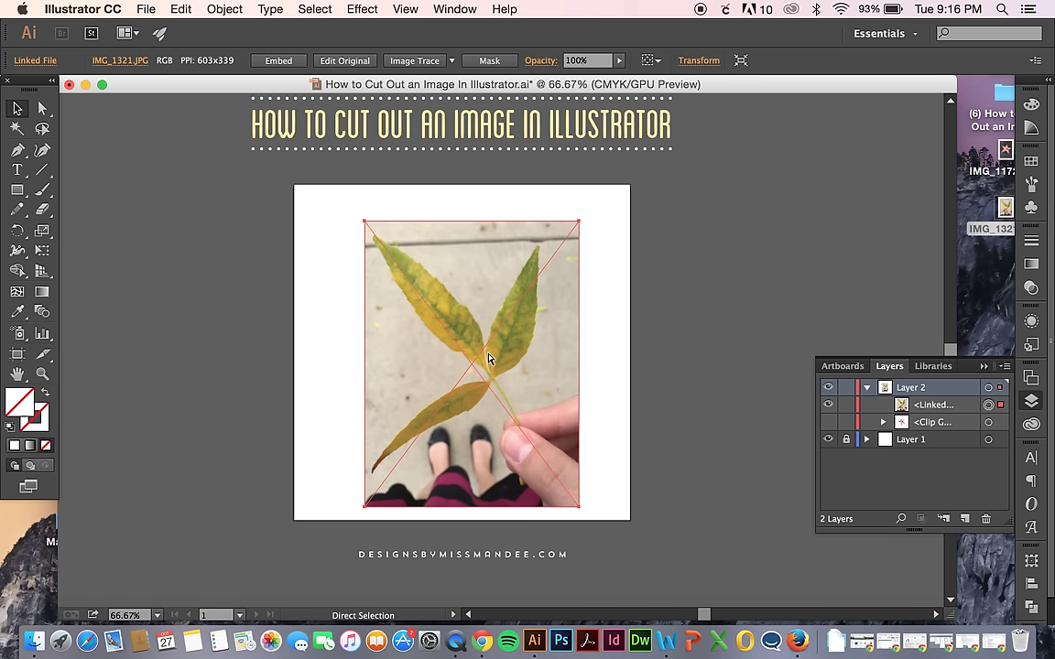
click(280, 60)
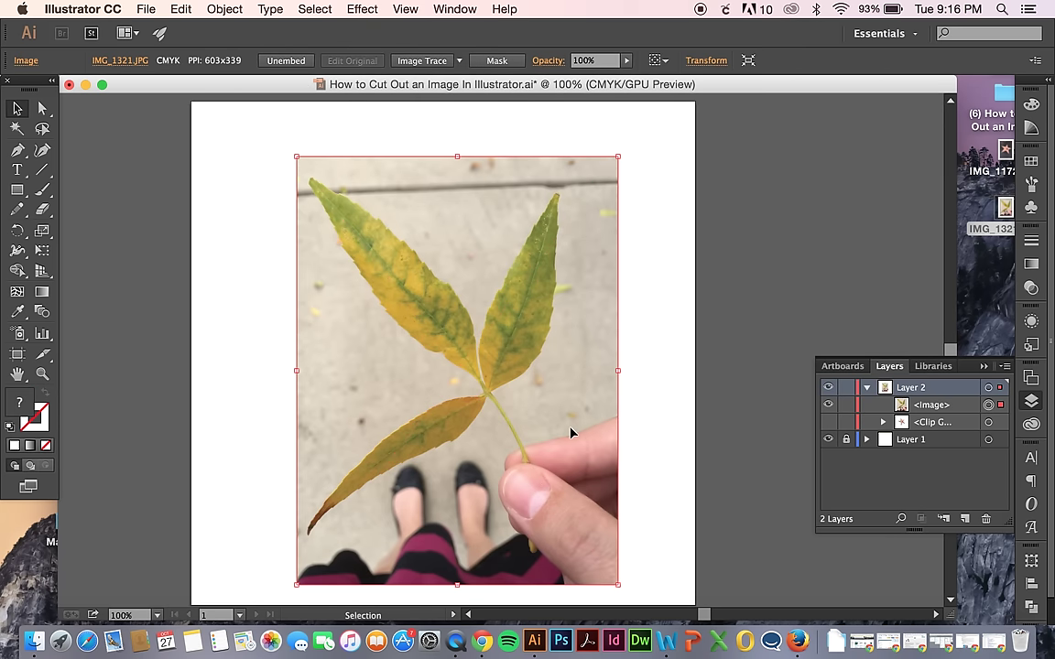
key(super+equal)
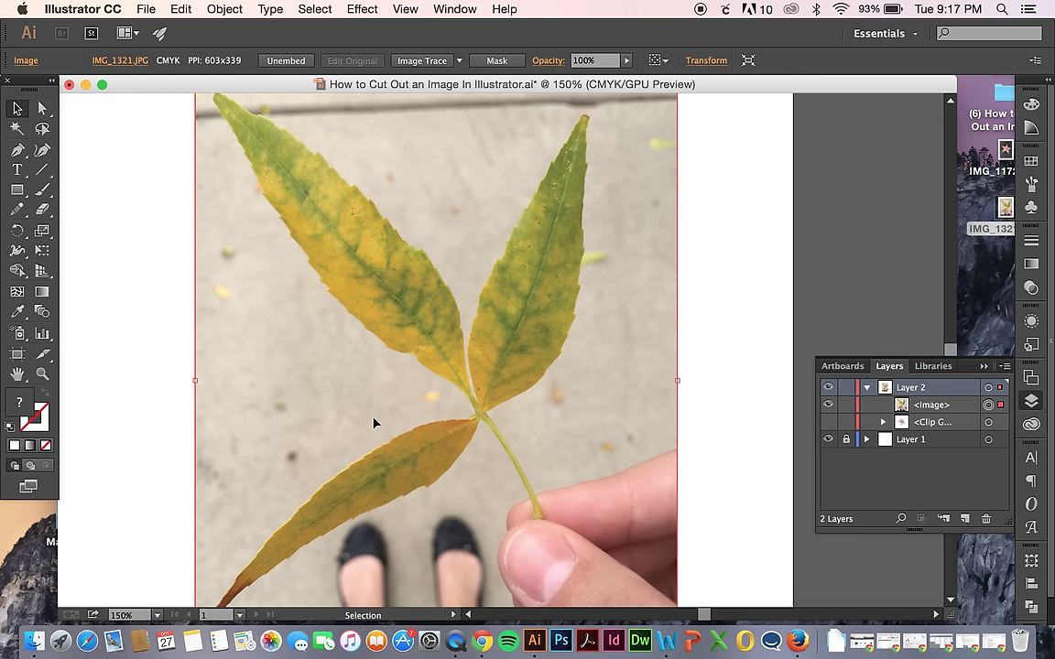
Step: Start a pen path at the stem and curve it around the right leaf's tip back to the junction
click(17, 152)
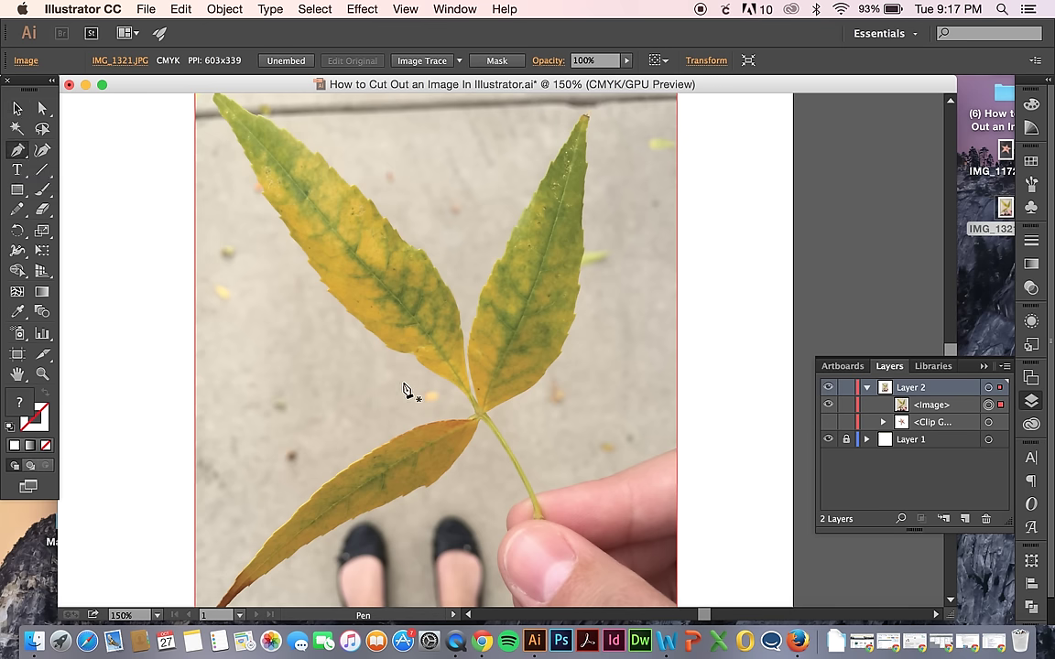
click(542, 520)
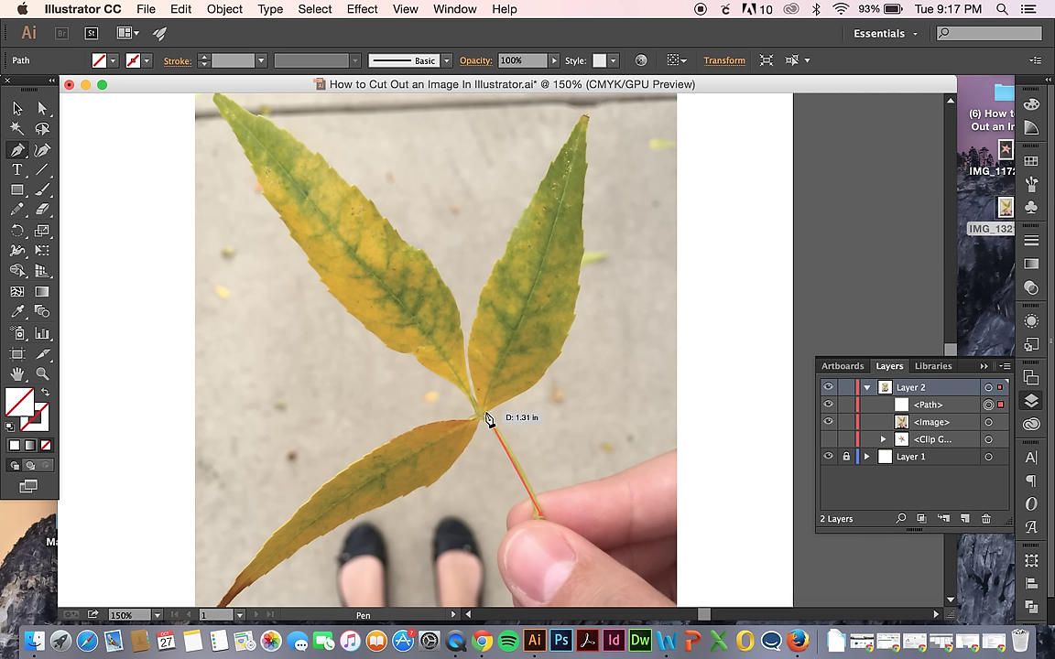
key(super)
drag(486, 412, 452, 380)
drag(445, 366, 492, 409)
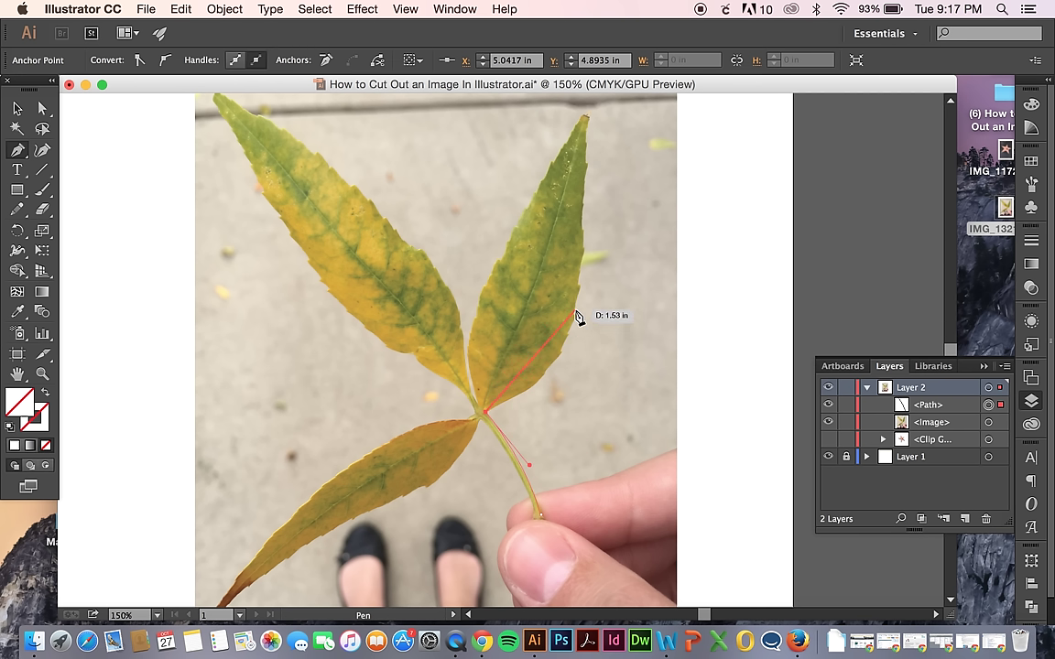
drag(575, 311, 582, 254)
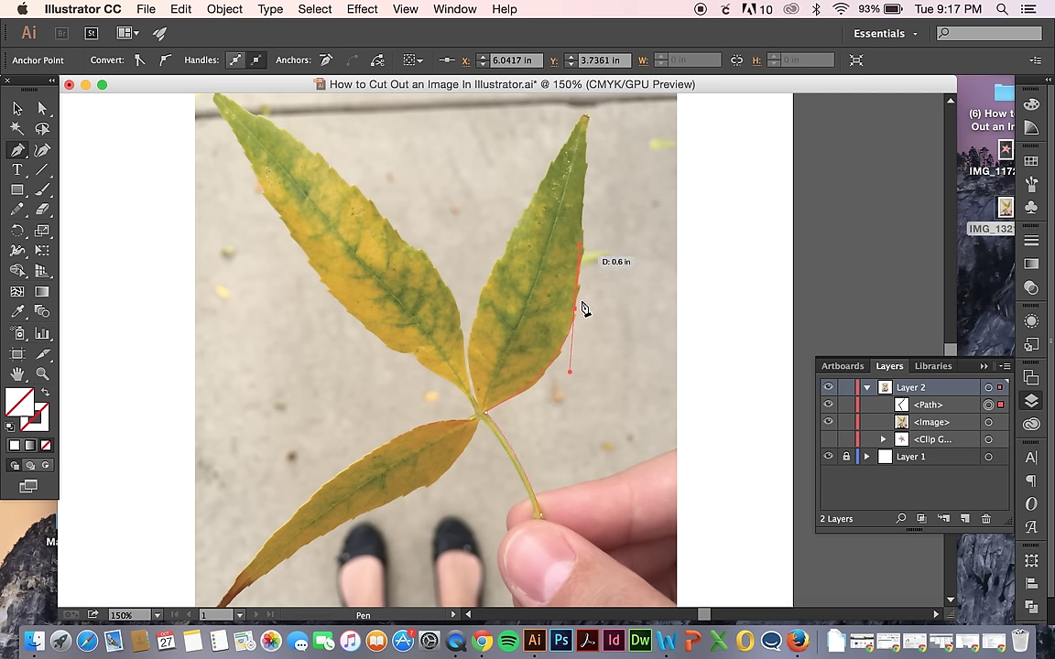
click(587, 117)
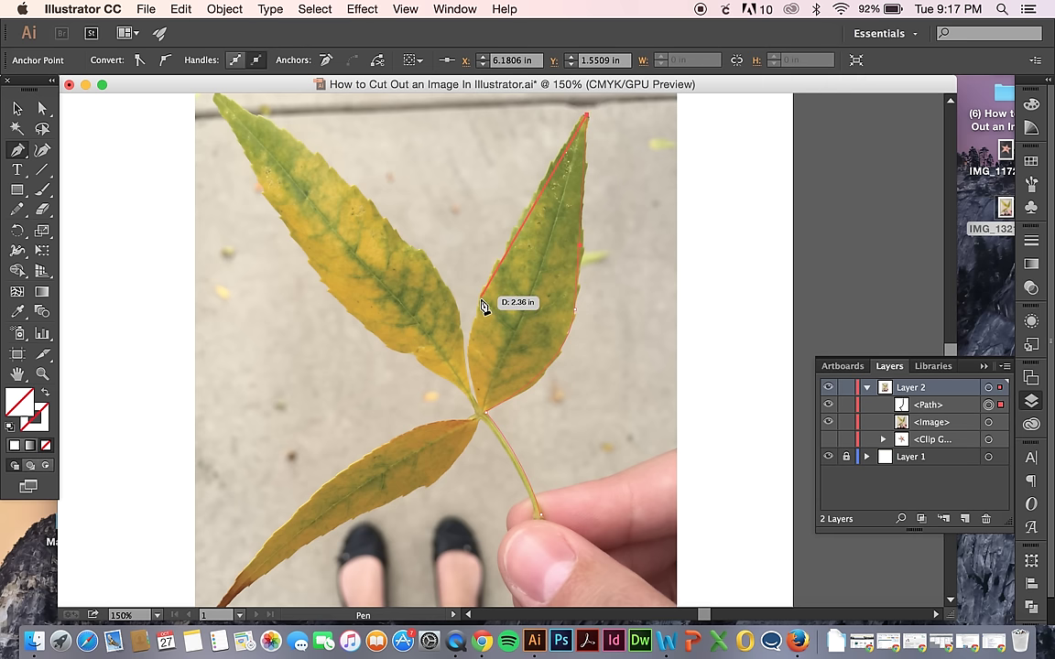
drag(474, 339, 471, 404)
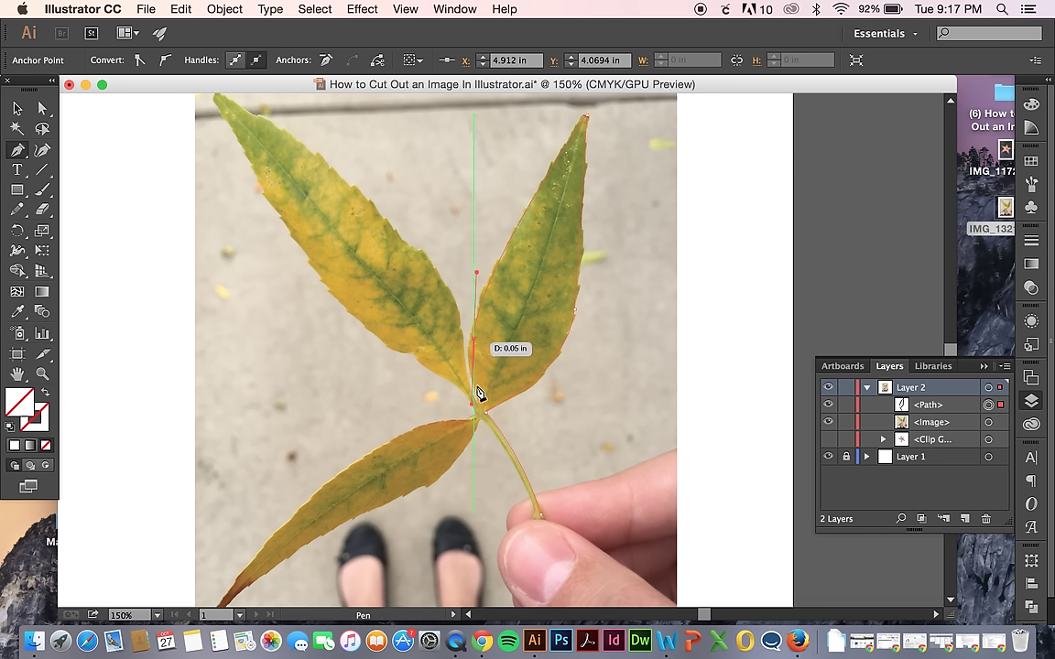
click(479, 407)
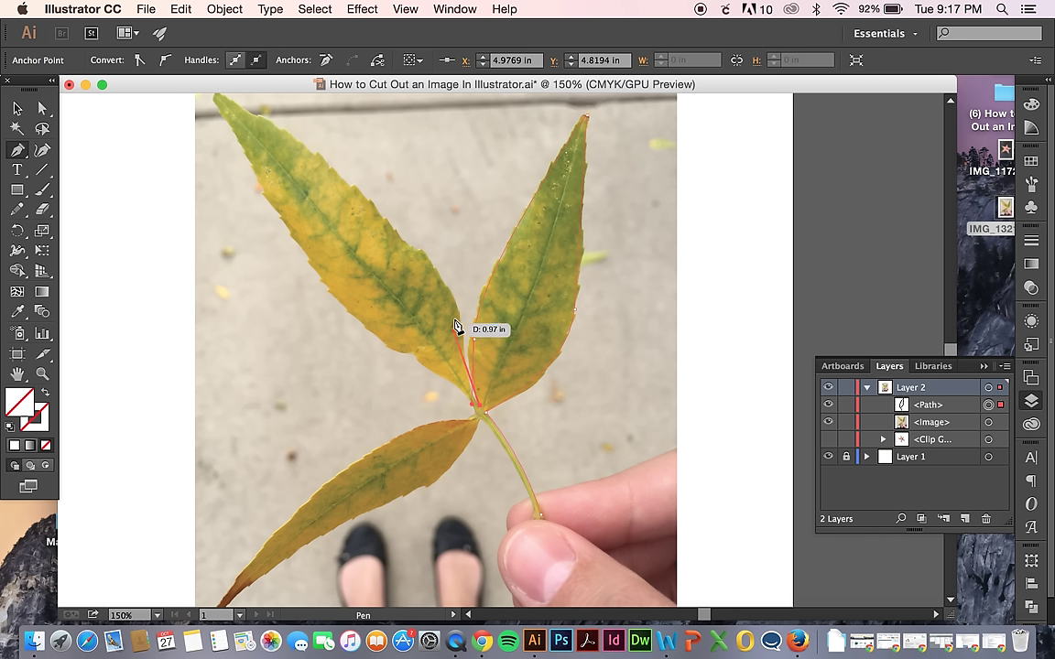
Step: Continue the curved path around the left leaf's tip and lower edge to beside the stem
click(464, 370)
scroll(259, 108, up, 3)
drag(339, 273, 218, 193)
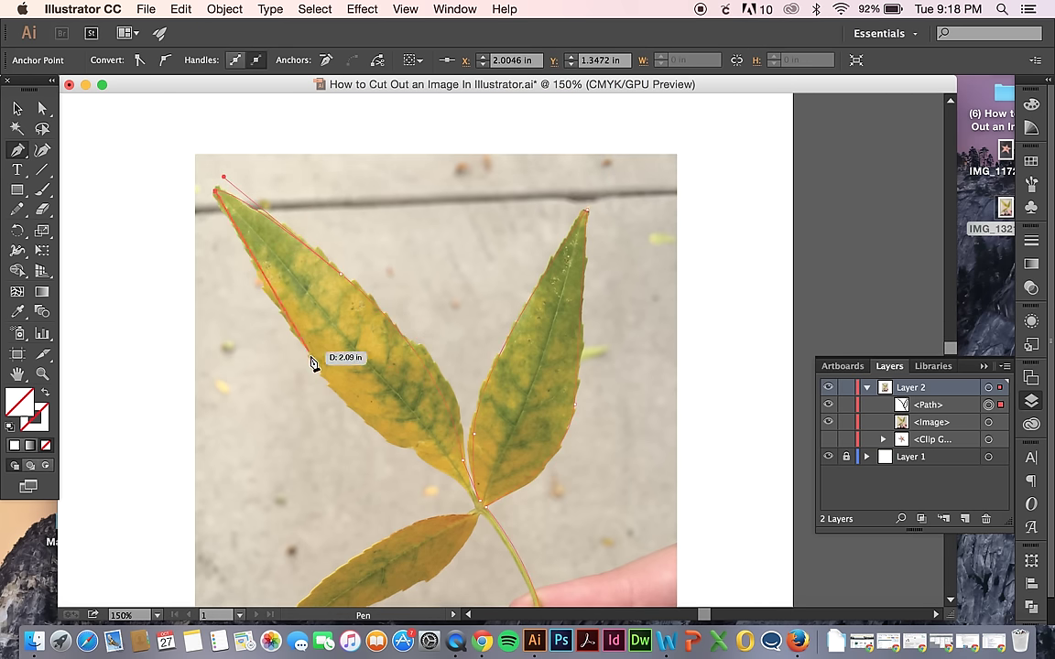
drag(358, 415, 414, 473)
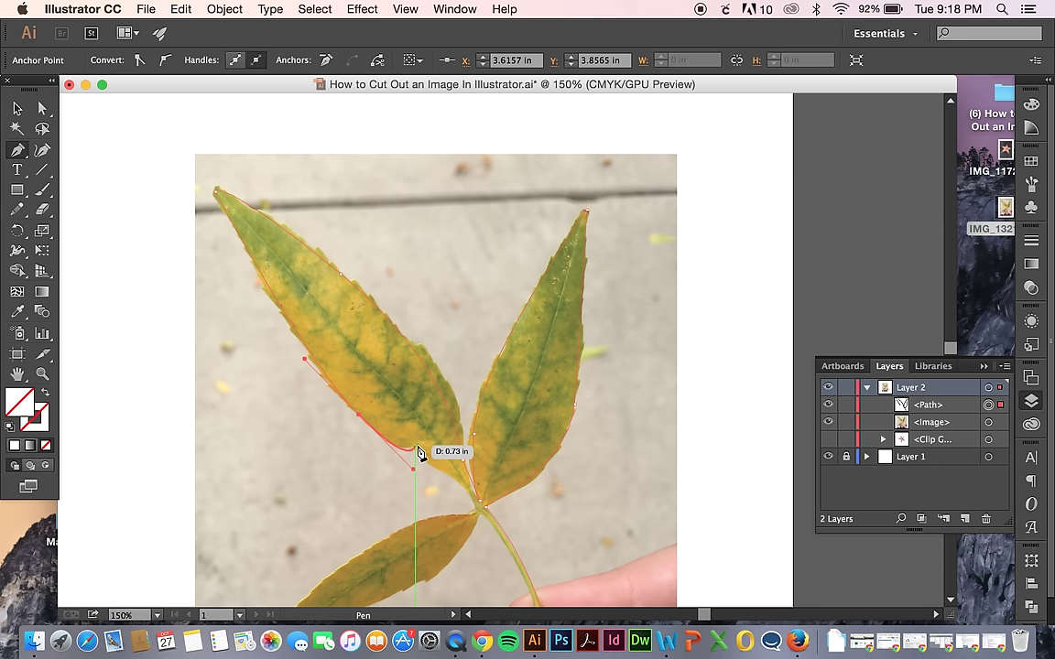
click(415, 448)
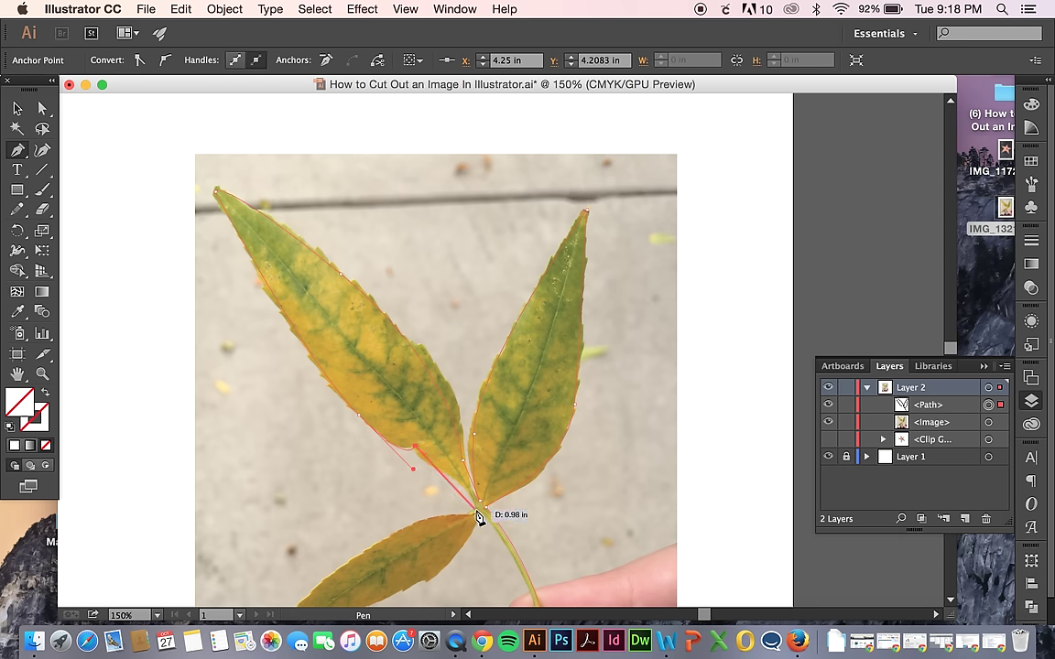
drag(478, 514, 483, 547)
scroll(487, 556, down, 1)
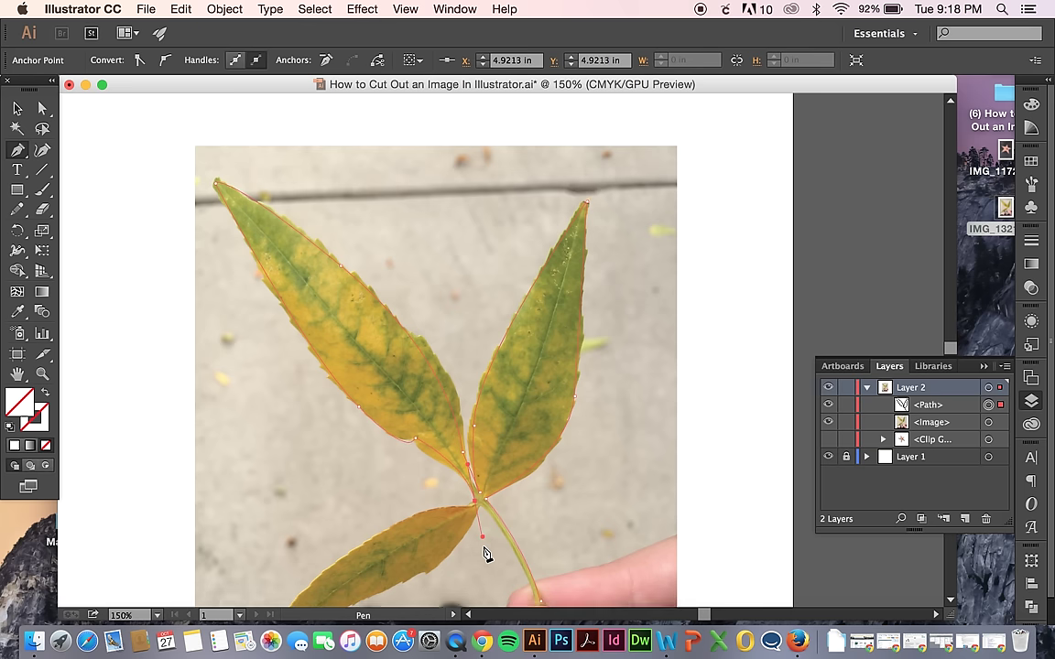
scroll(485, 554, down, 5)
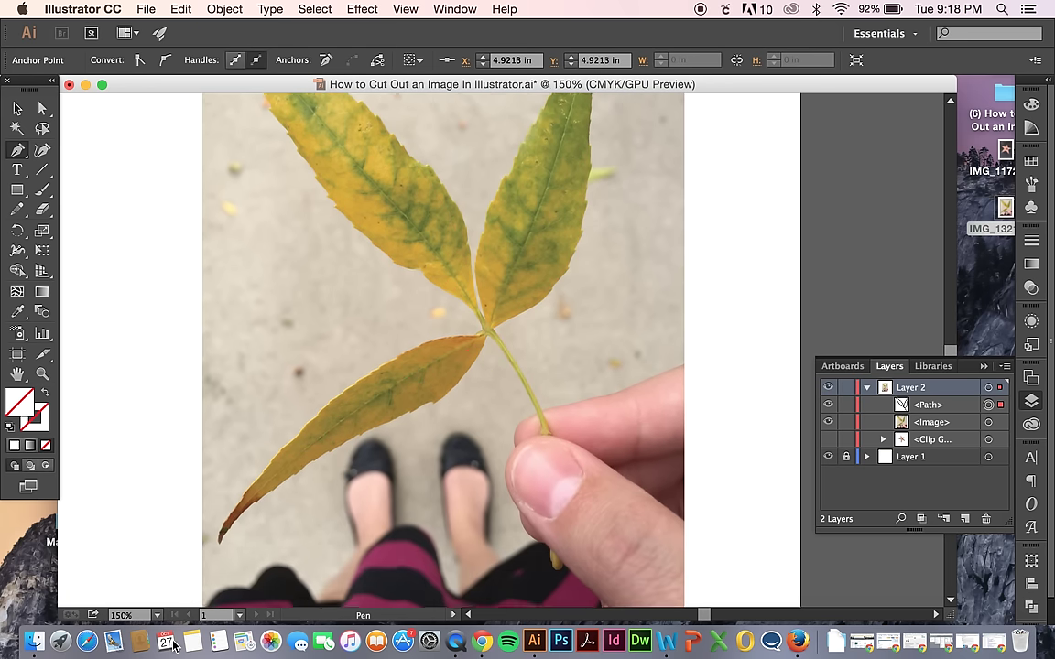
Step: Trace the lower-left leaf from its tip along its lower and upper edges
scroll(160, 568, down, 7)
drag(246, 329, 76, 546)
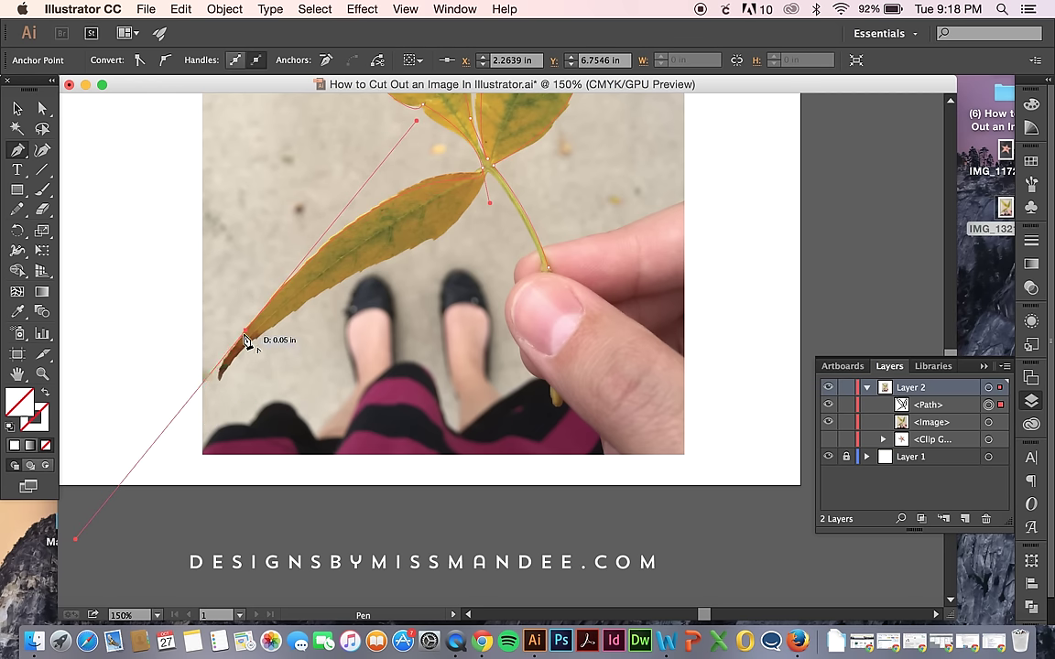
click(222, 371)
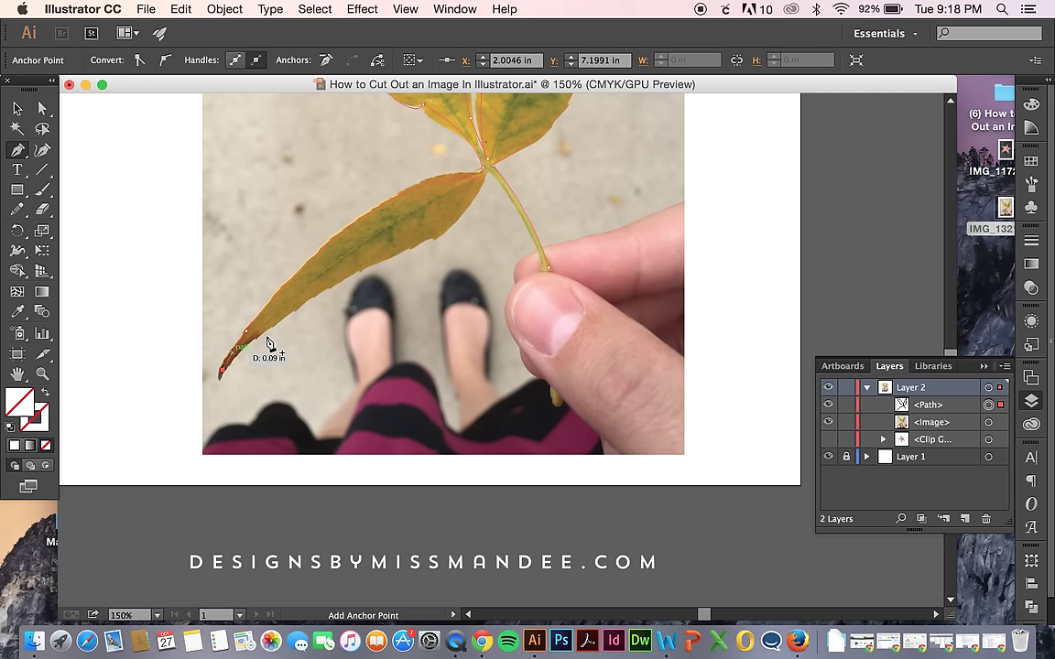
click(296, 315)
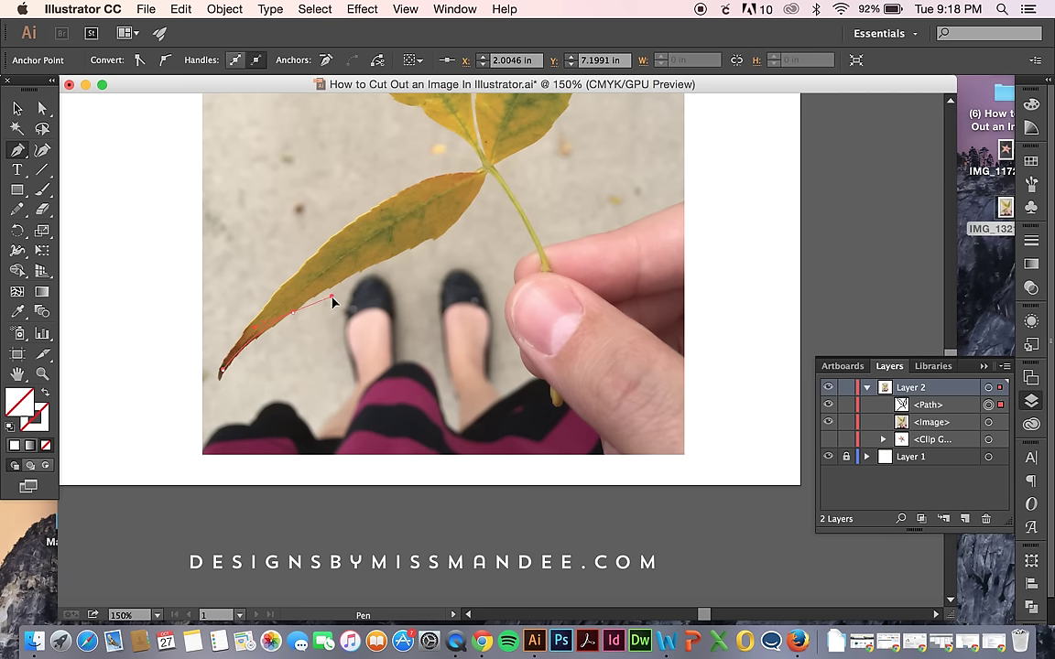
drag(436, 235, 551, 200)
key(super)
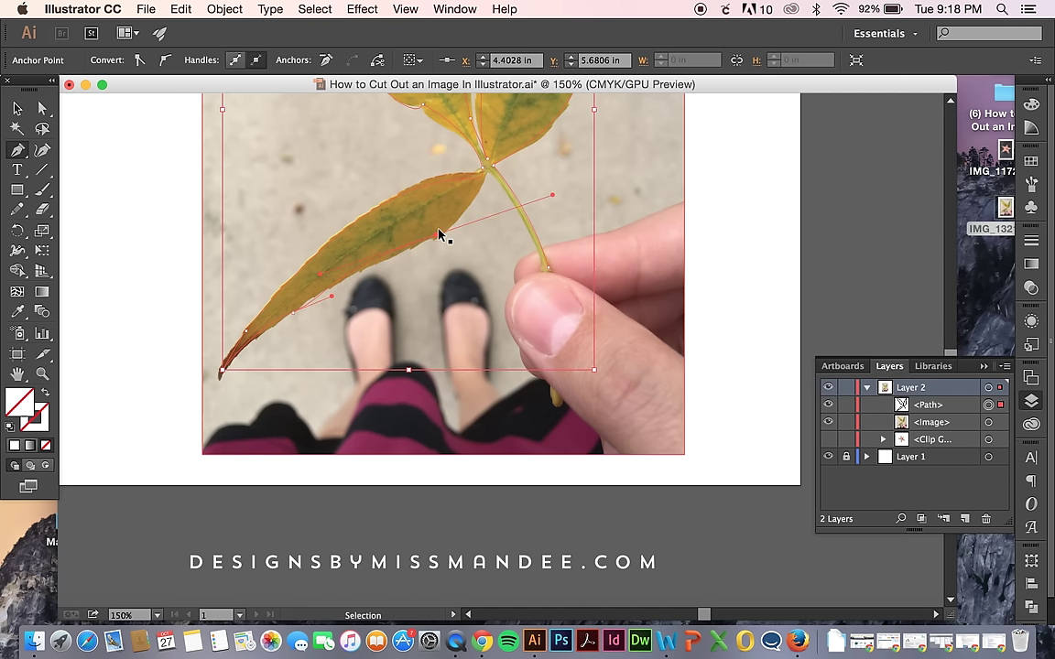
Step: Extend the outline up the leaf edge and down the stem, ending at the stem anchor
drag(294, 320, 389, 269)
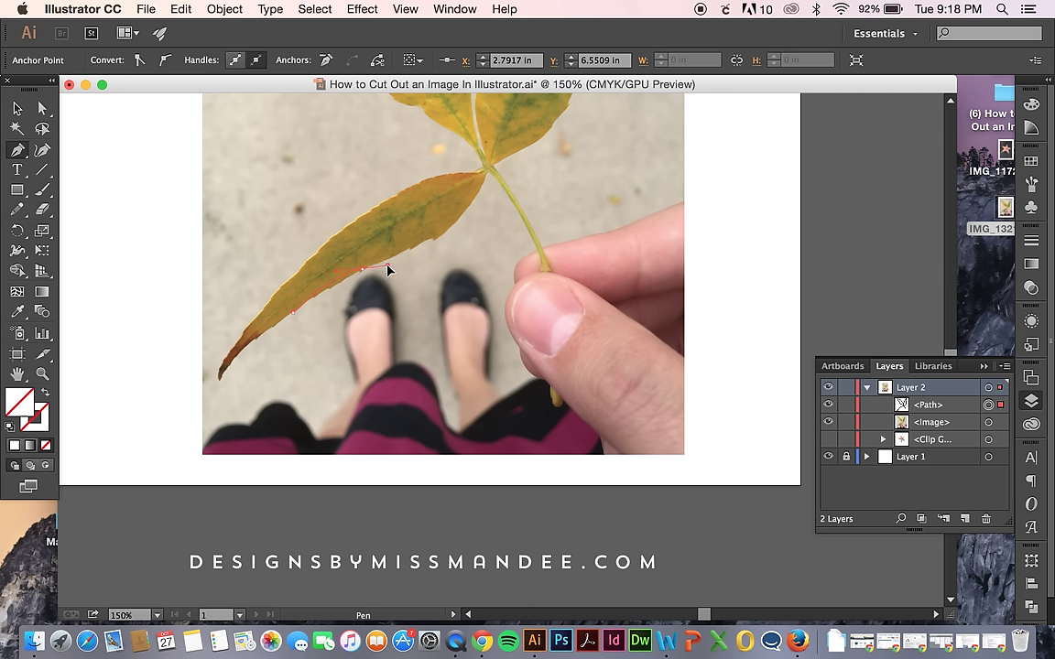
drag(482, 171, 504, 188)
key(super+z)
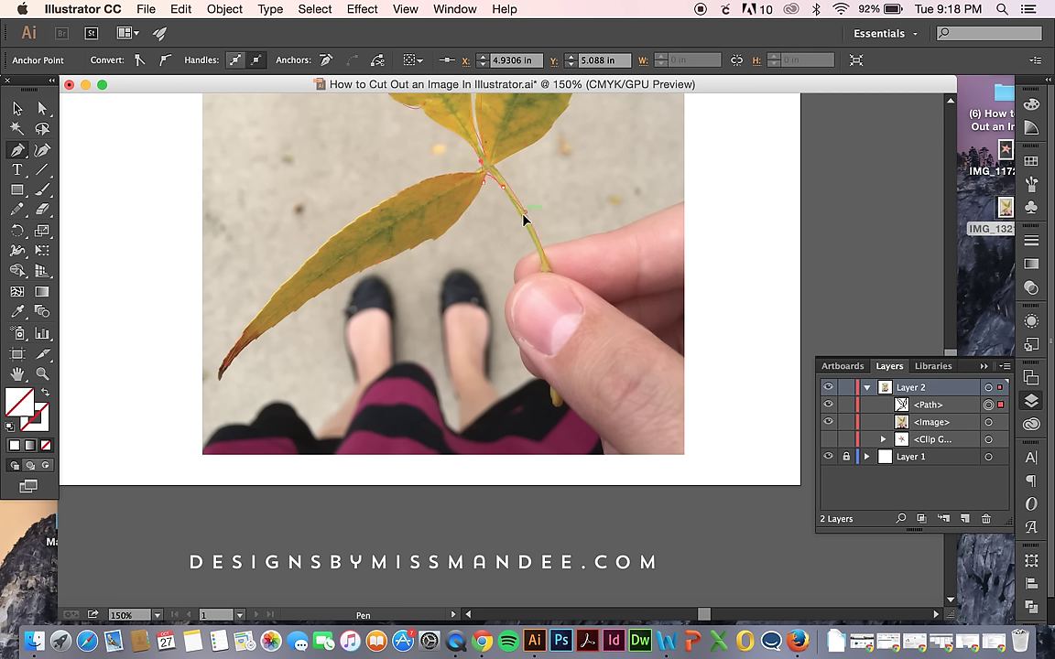
click(519, 222)
drag(547, 272, 547, 273)
drag(547, 278, 552, 276)
scroll(500, 346, up, 5)
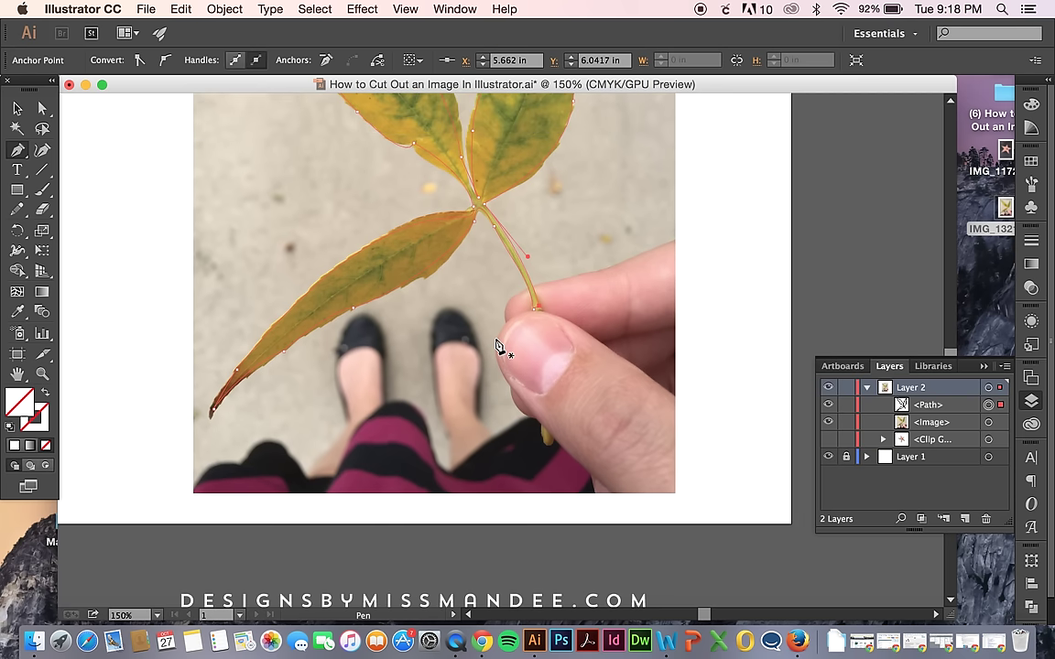
Step: Select the traced leaf outline and set it to no fill so the photo shows through
click(16, 108)
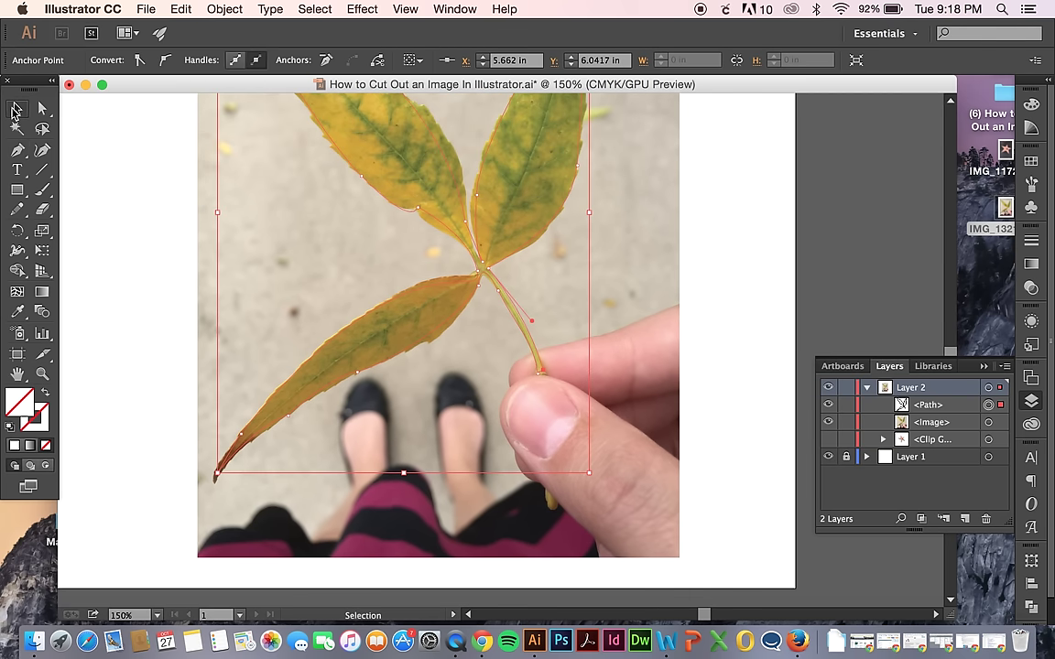
click(170, 174)
key(super+a)
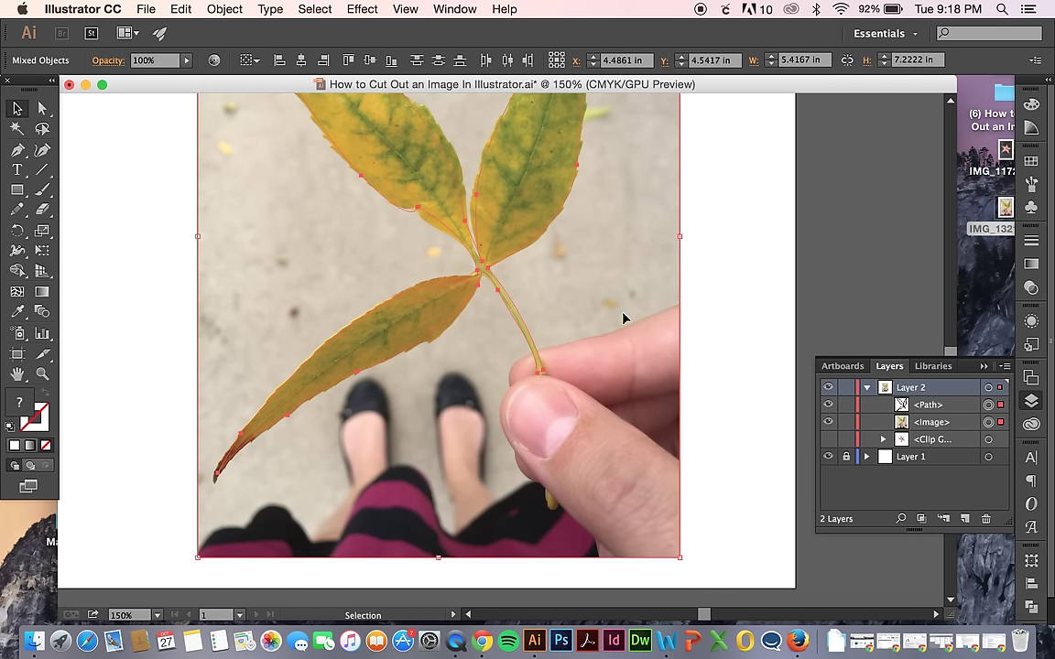
click(720, 257)
click(500, 185)
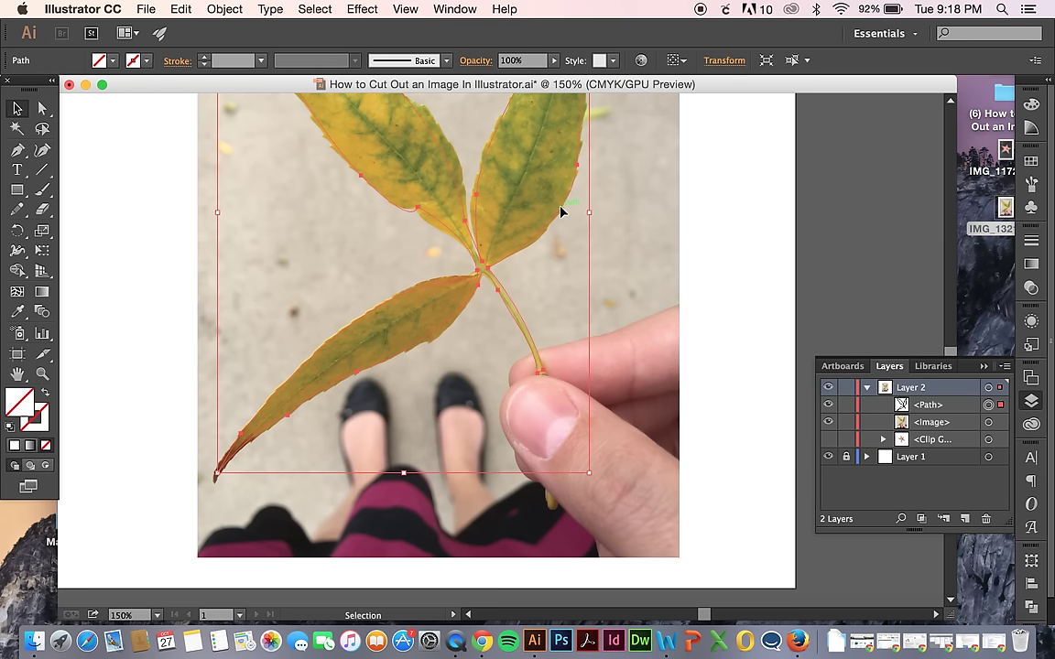
click(11, 429)
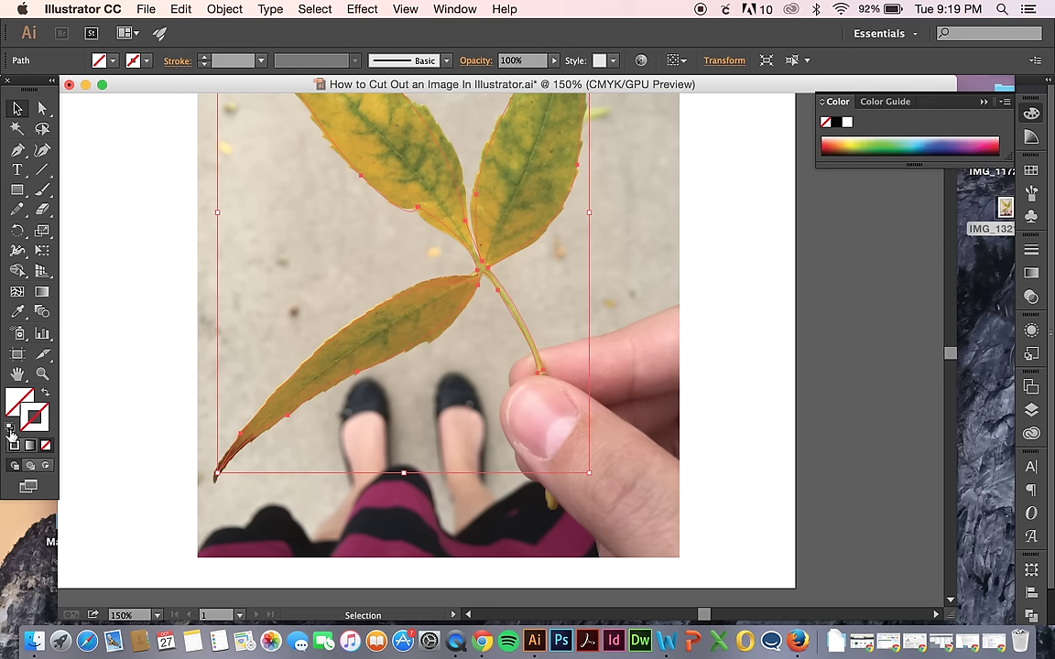
click(11, 428)
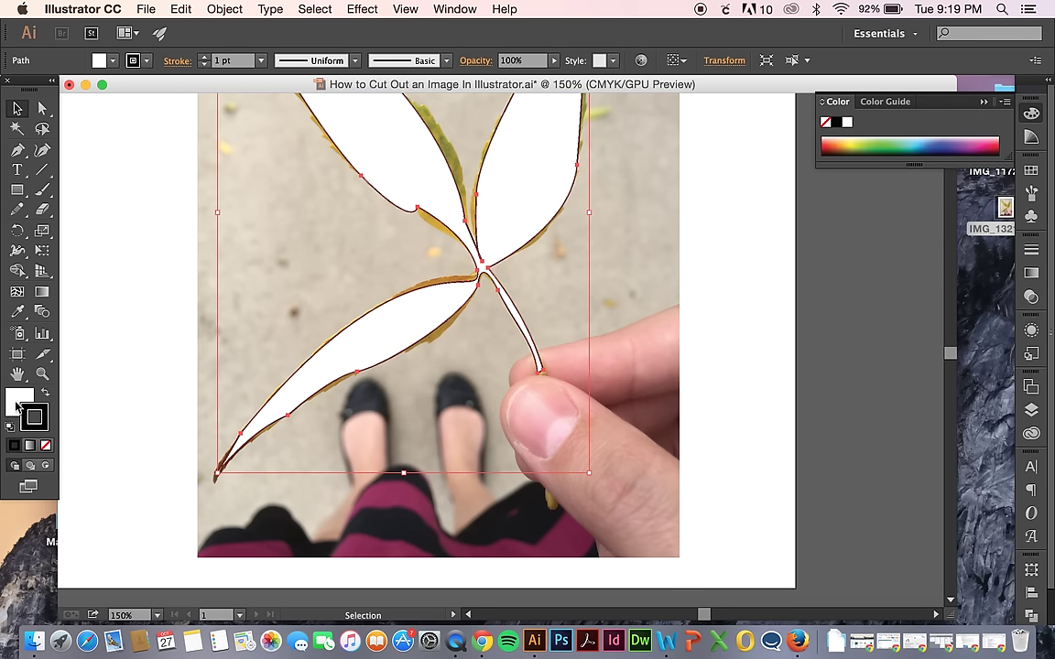
click(46, 446)
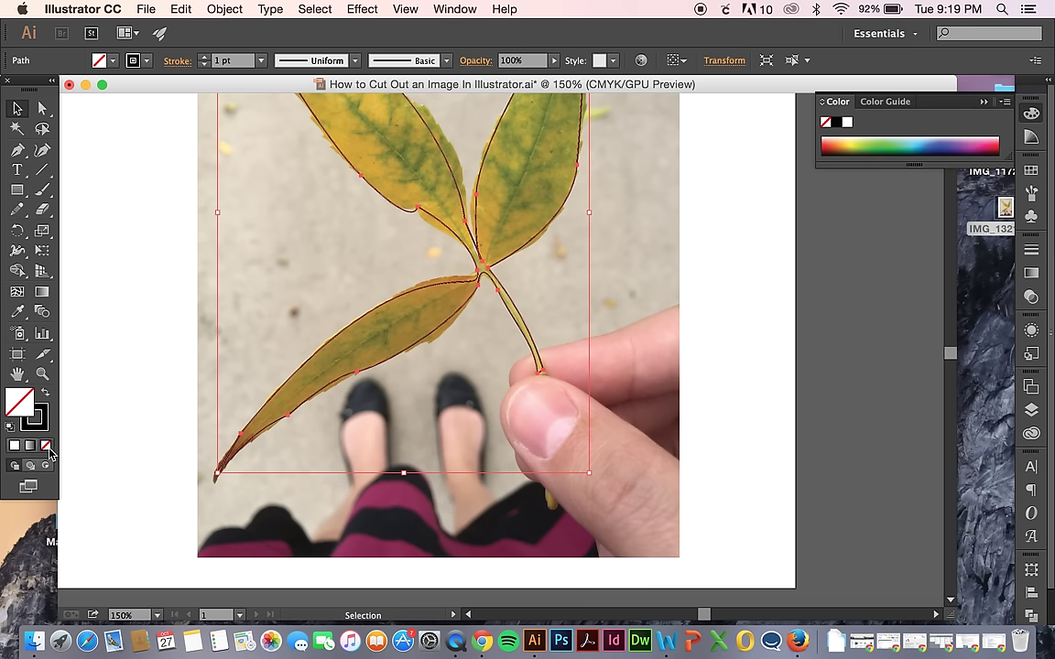
click(793, 365)
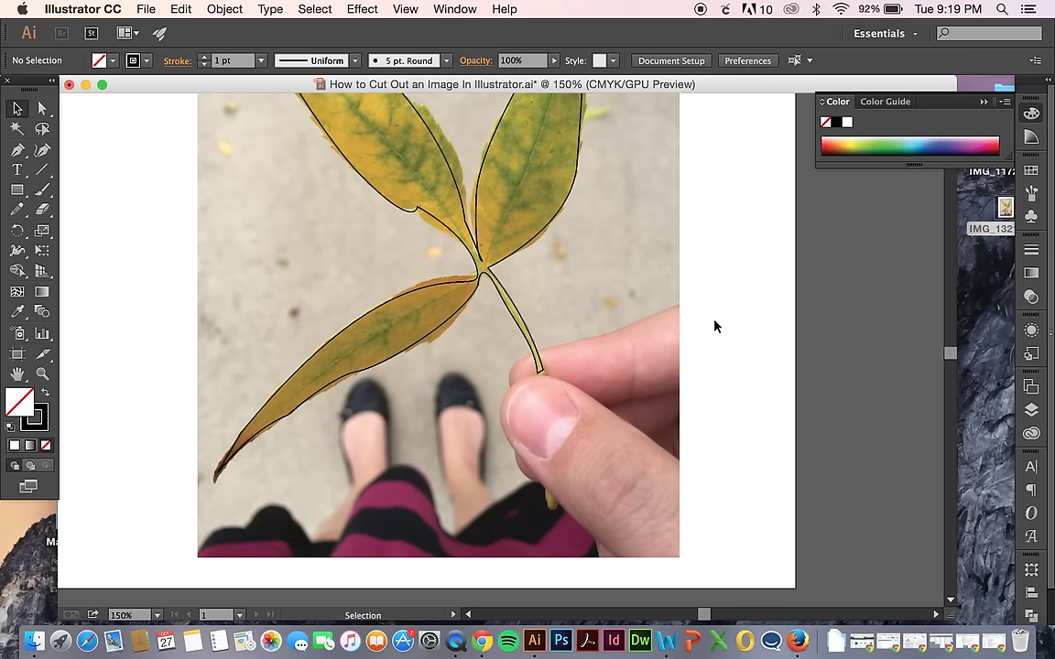
Step: Select the outline and photo together, make a clipping mask with Cmd+7, and zoom out
scroll(716, 326, up, 3)
scroll(715, 326, up, 1)
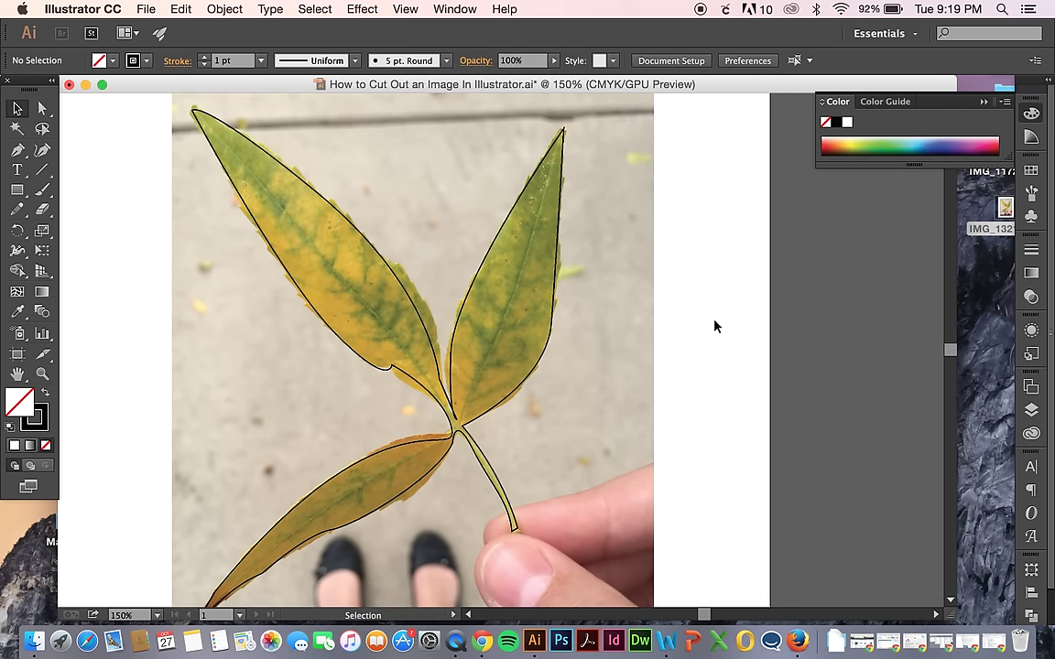
key(super+a)
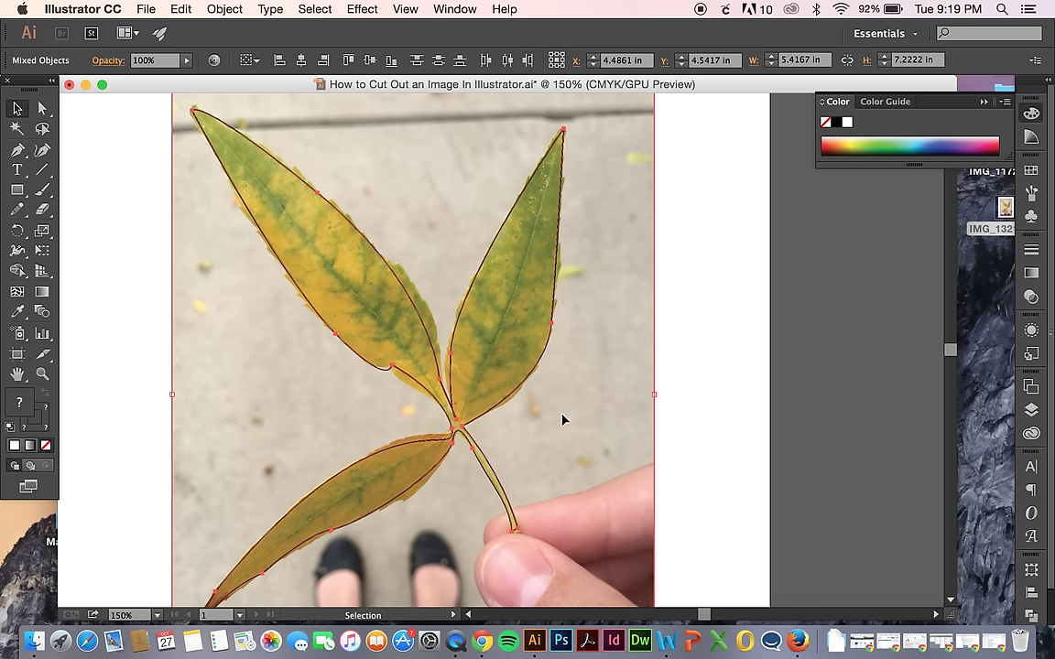
key(super+7)
click(621, 444)
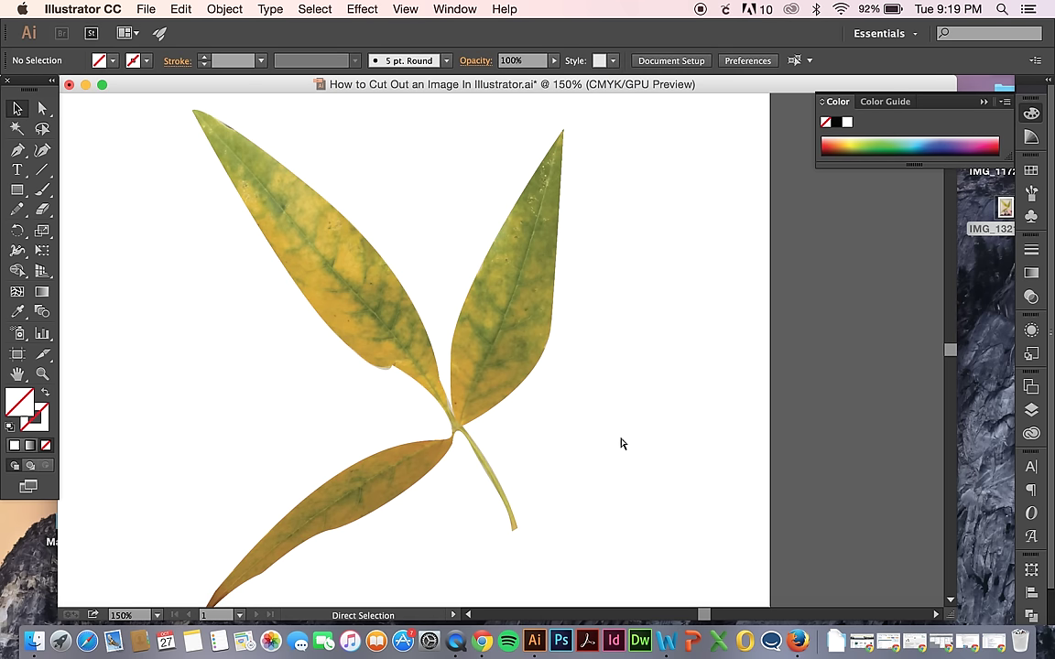
key(super+minus)
key(super+minus)
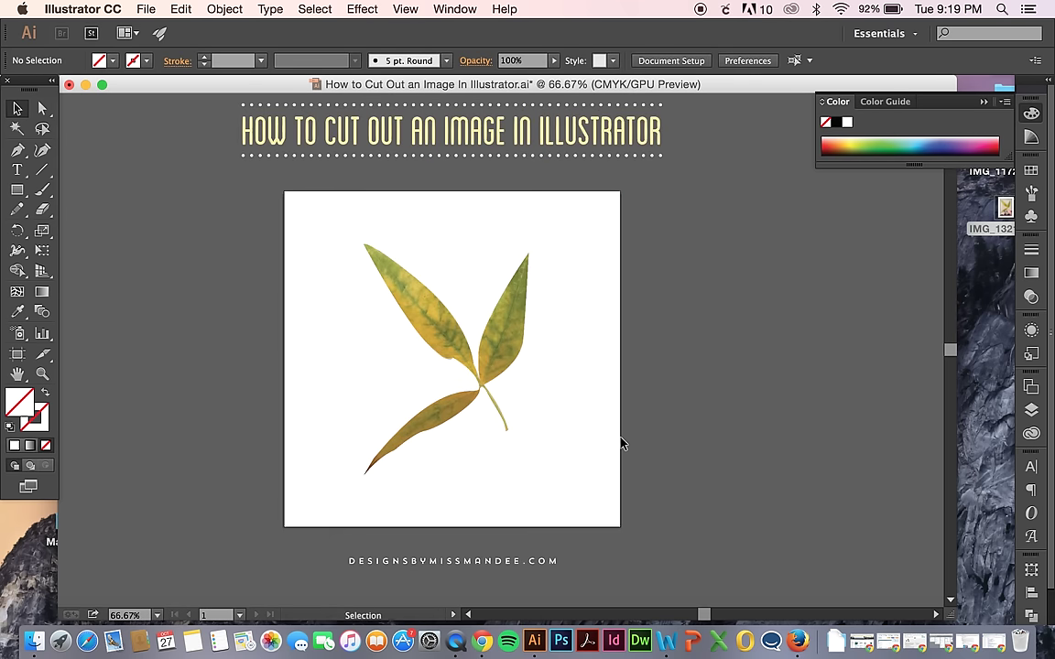
Step: Rotate the leaf clip group about 30° counter-clockwise and scale it up across the artboard
click(494, 348)
drag(529, 478, 466, 423)
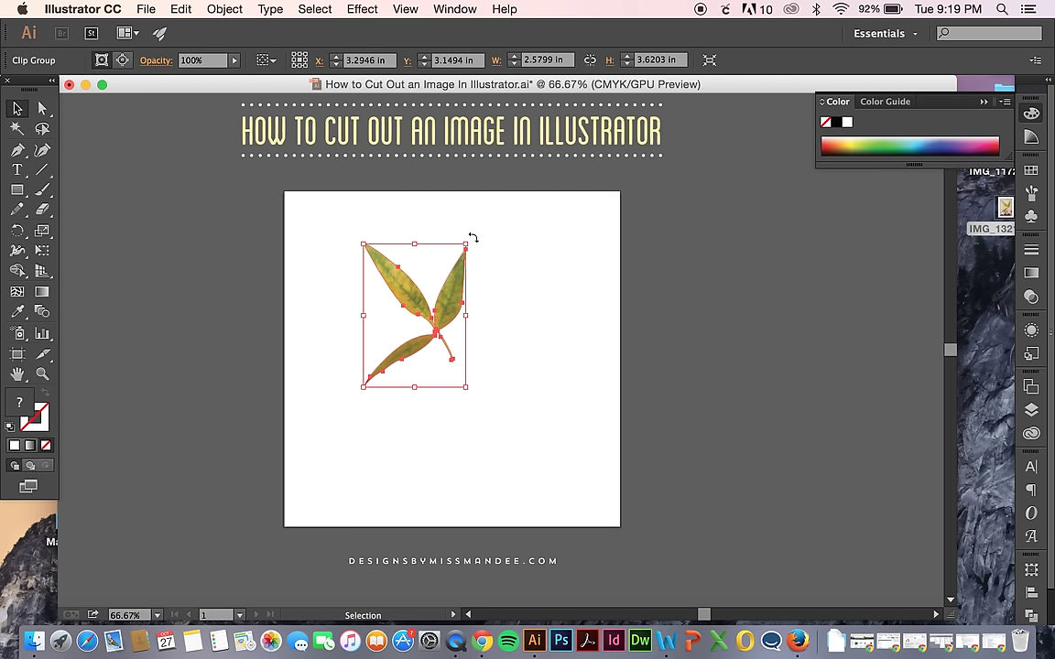
drag(472, 238, 429, 219)
drag(494, 351, 596, 399)
Step: In the Layers panel, expand the clip group, hide and restore its clipping path, then collapse it
click(1031, 409)
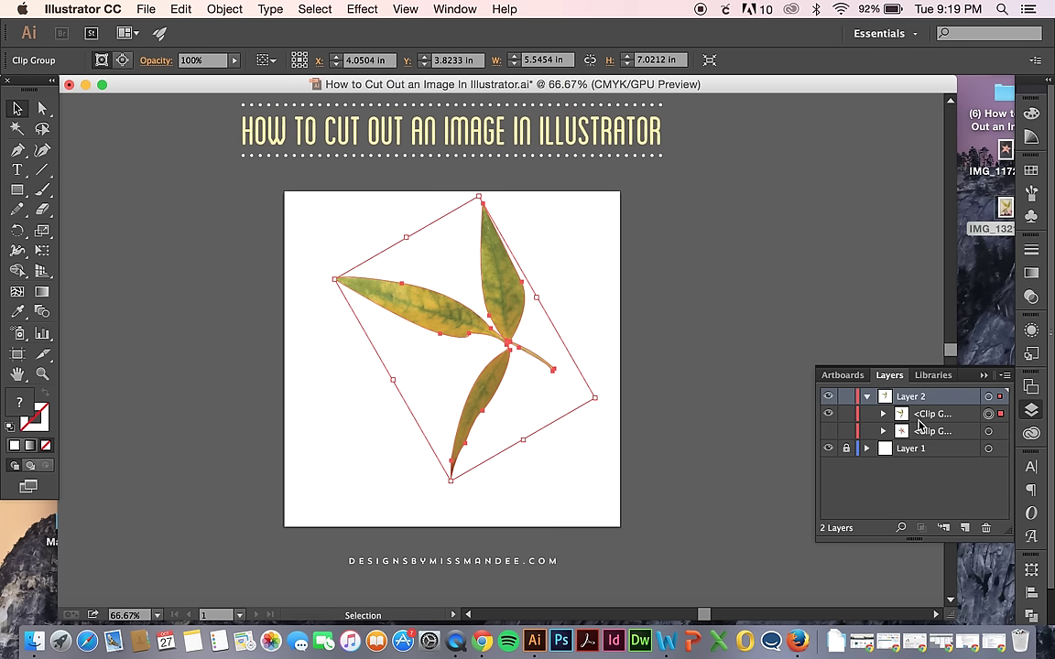
click(885, 415)
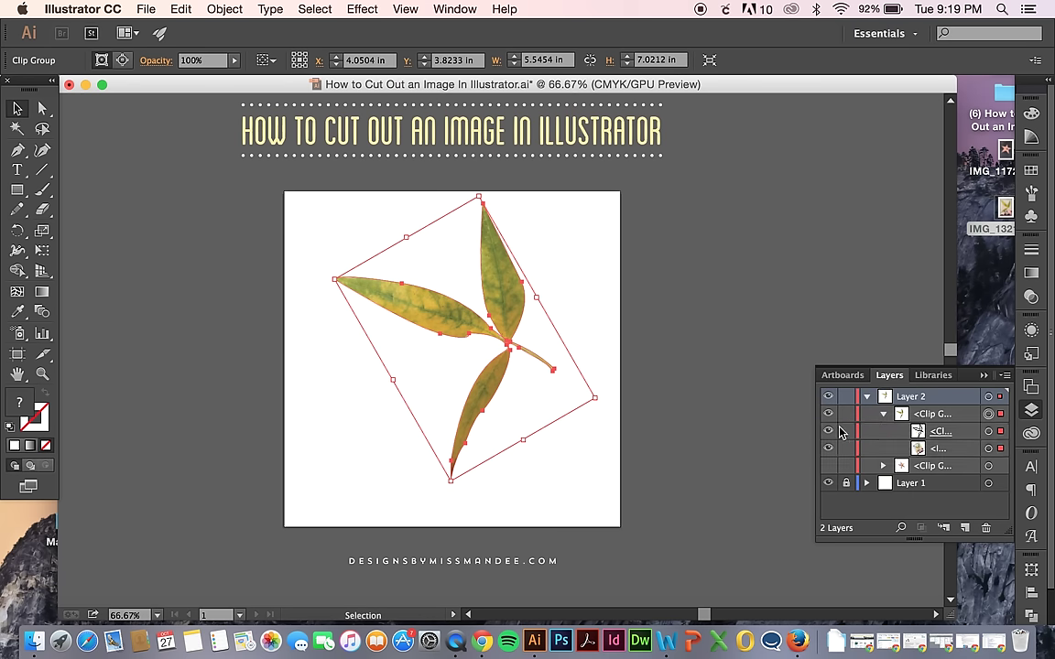
click(828, 434)
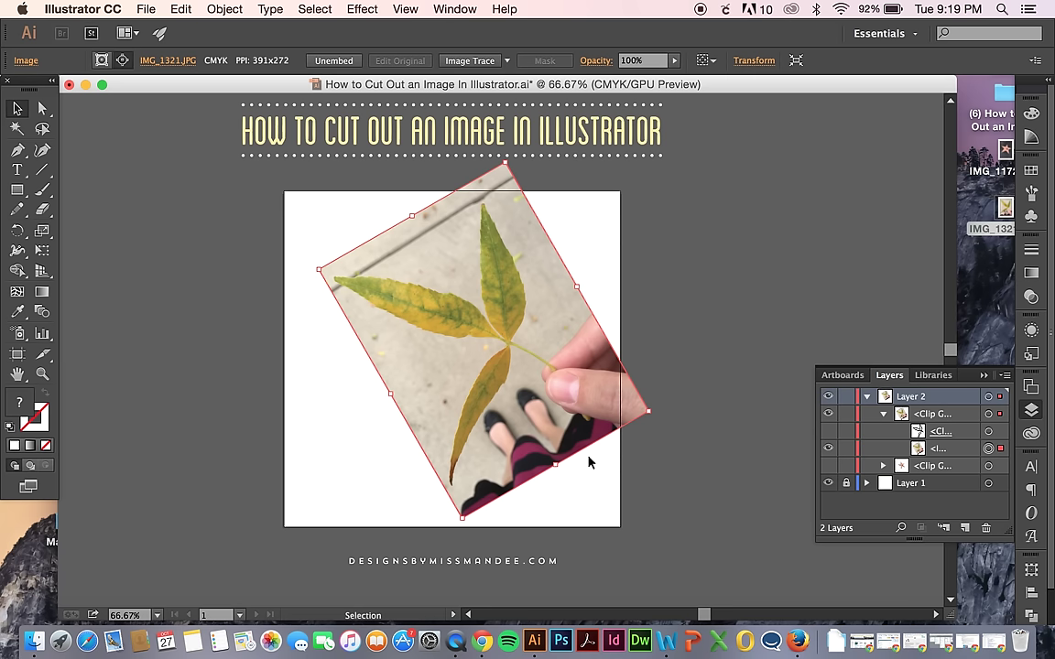
key(super+z)
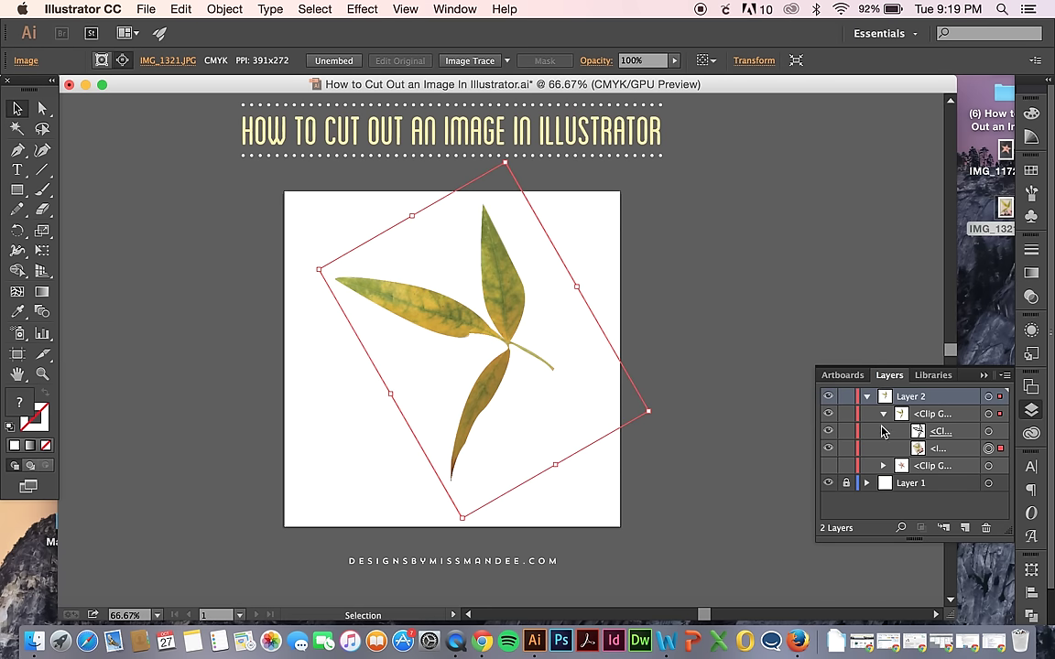
click(883, 414)
click(701, 412)
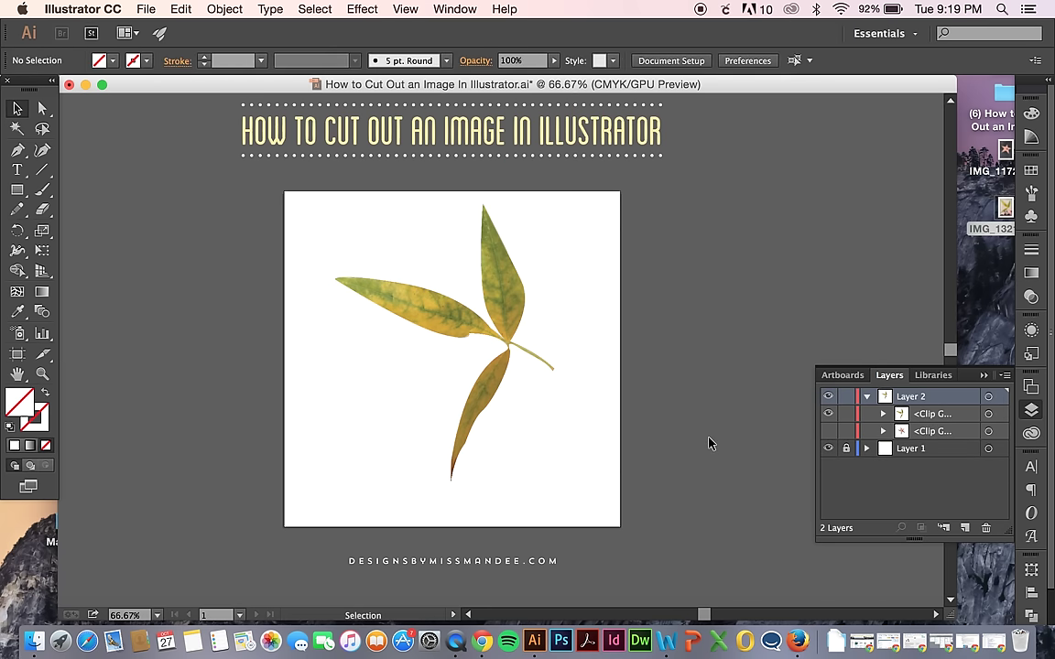
scroll(708, 443, up, 1)
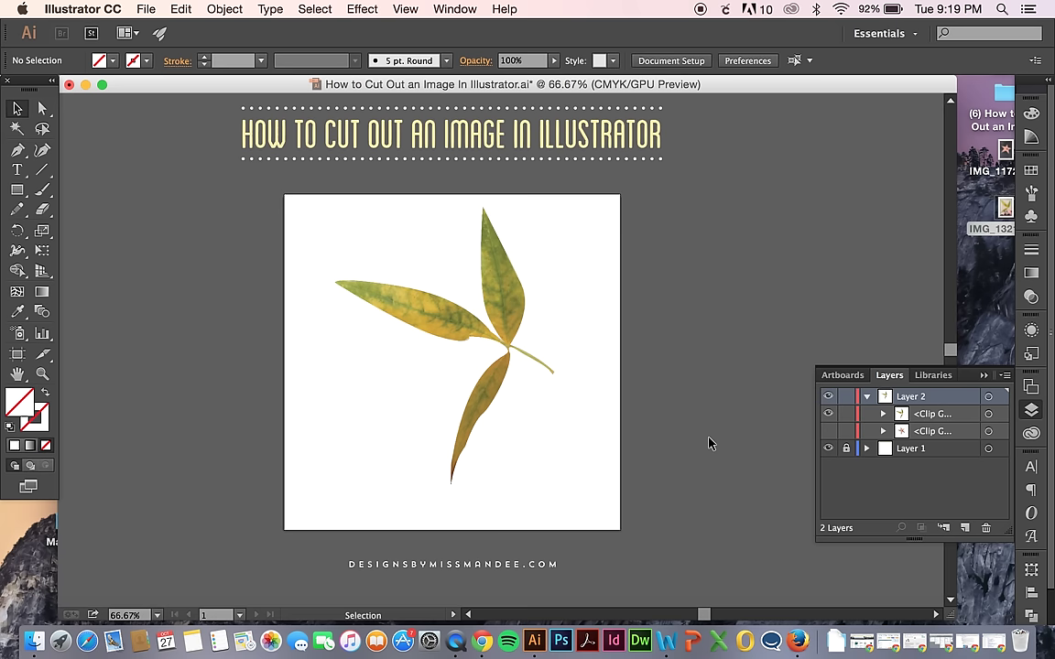